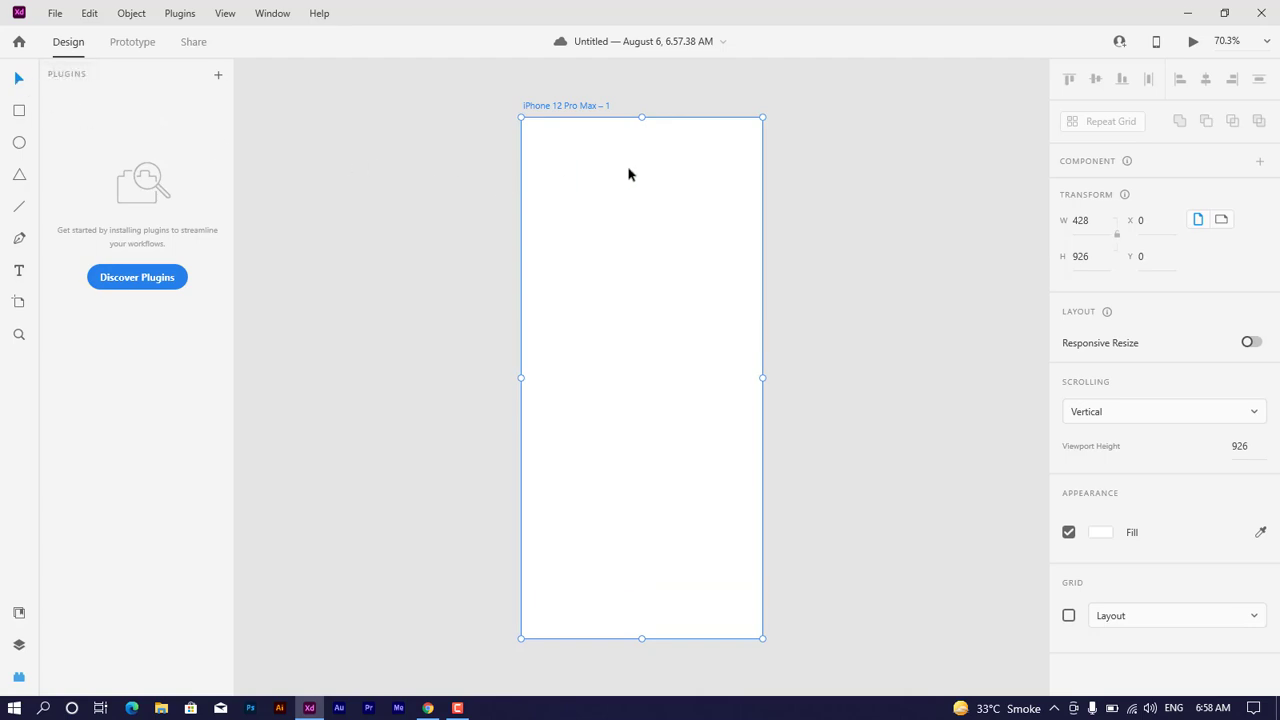
Step: Shift the artboard to about X -235, Y -33 and draw a rectangle about 428 × 381 across its top edge
left_click_drag(628, 174, 497, 155)
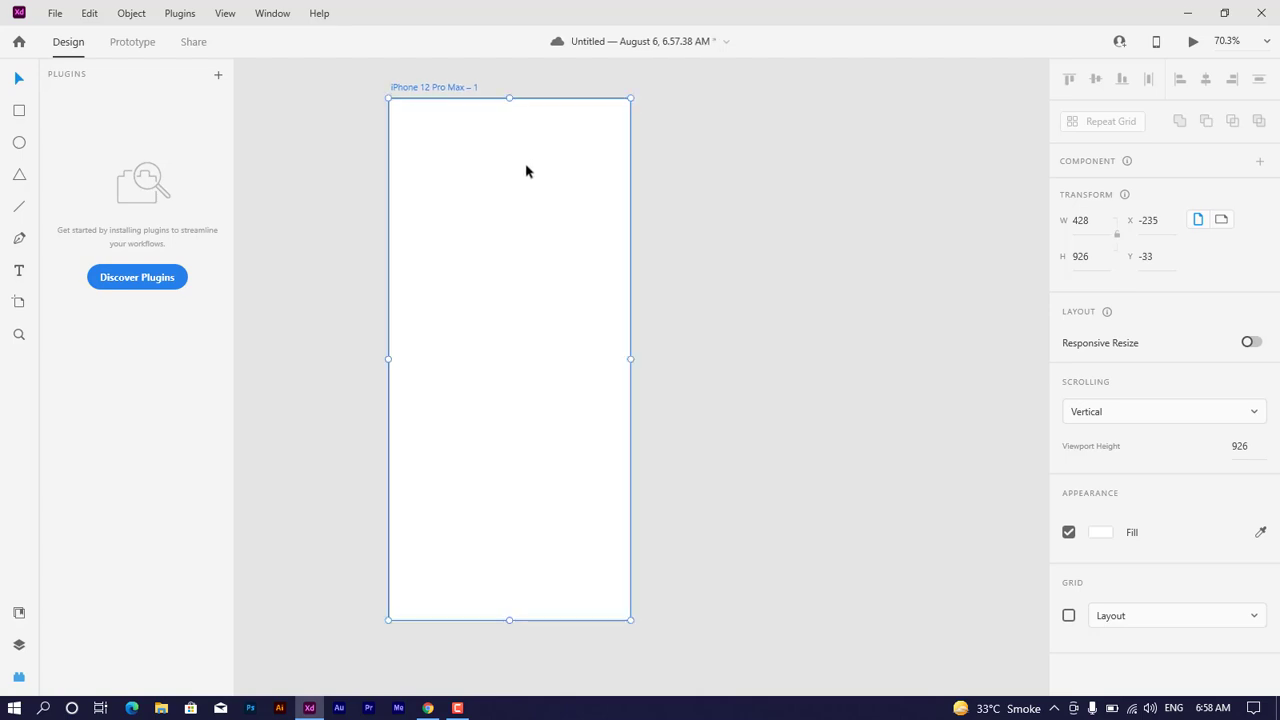
left_click(20, 112)
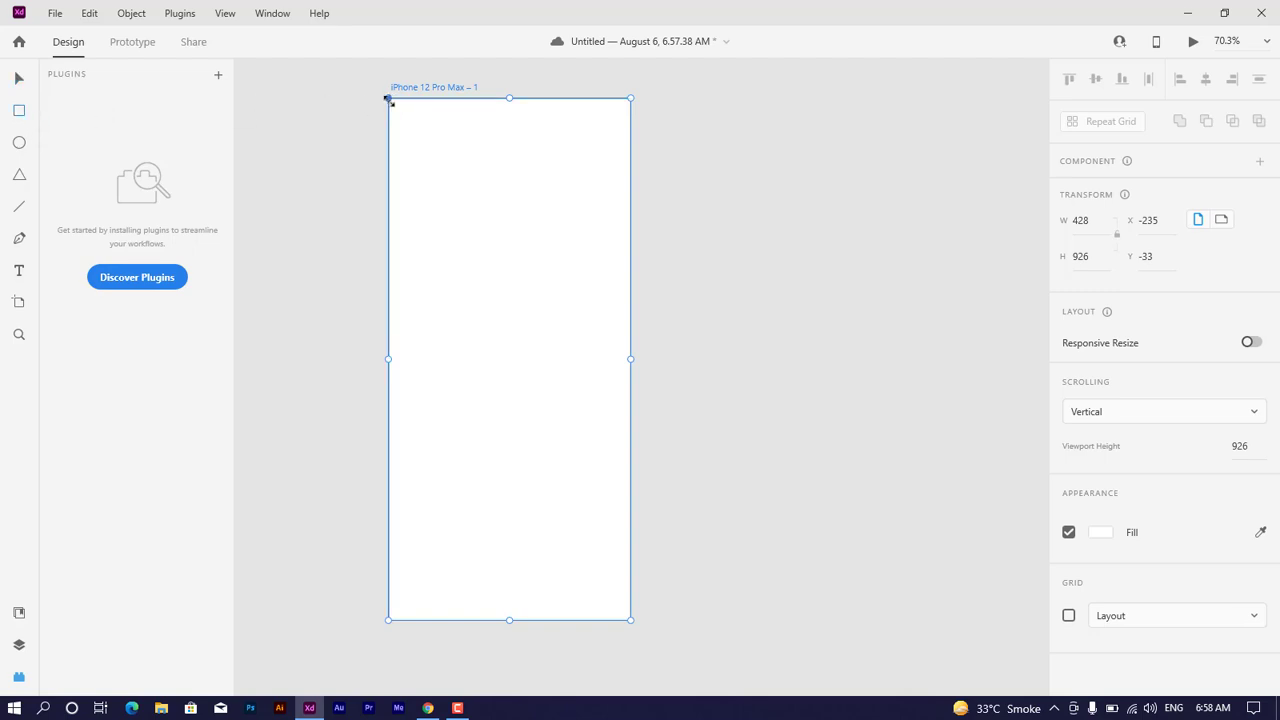
mouse_move(393, 112)
left_mouse_down()
mouse_move(520, 277)
mouse_move(631, 314)
left_mouse_up()
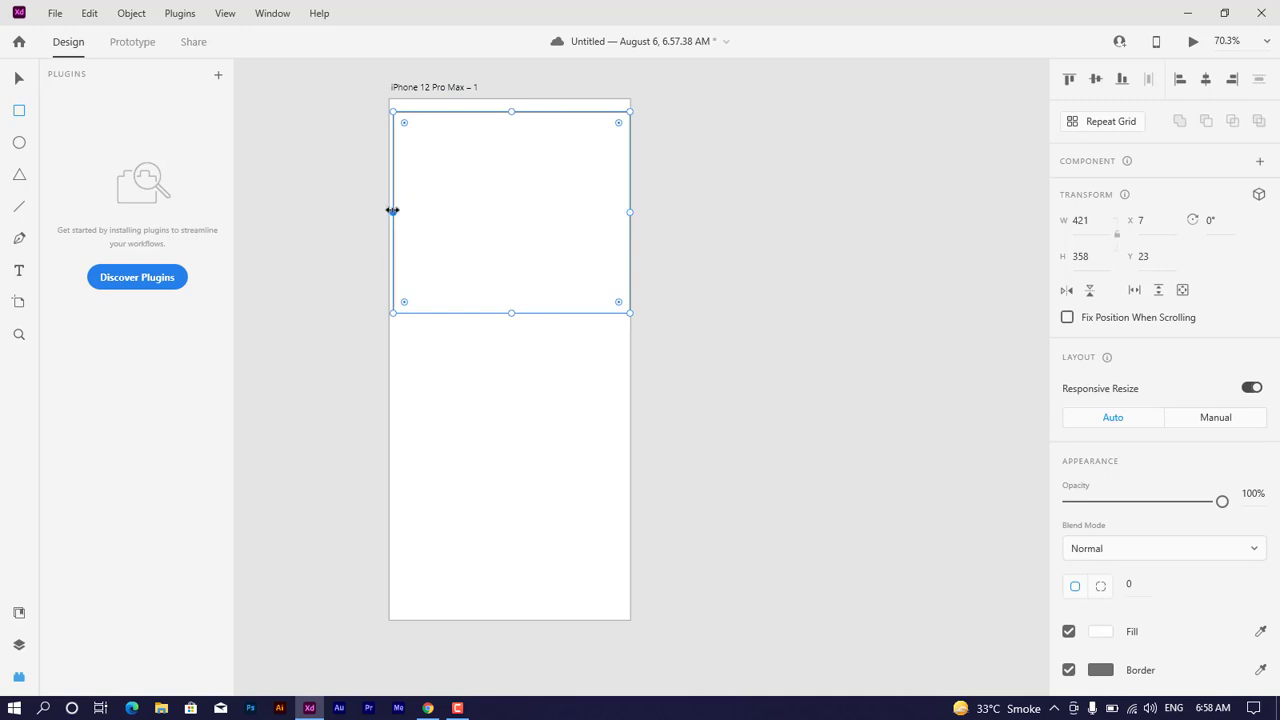
left_click_drag(392, 211, 390, 211)
left_click_drag(511, 111, 509, 97)
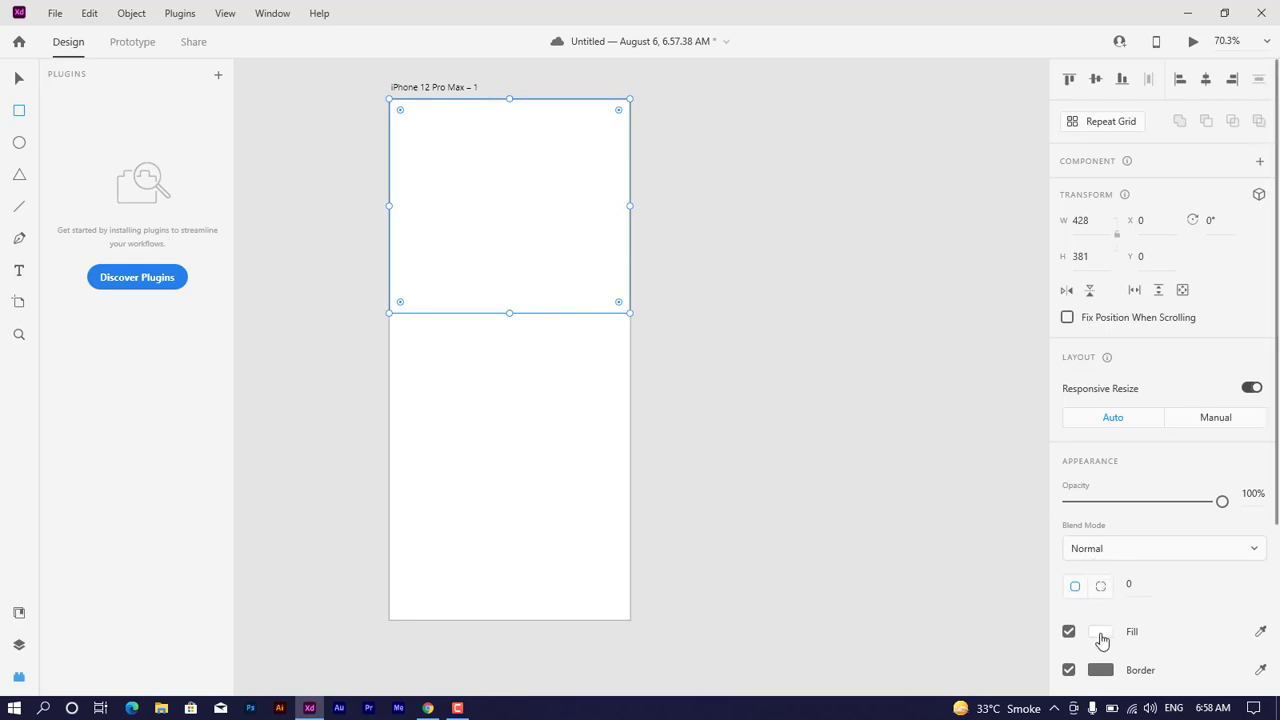
Step: Fill the rectangle with solid red #FE1010
left_click(1101, 640)
left_click(991, 468)
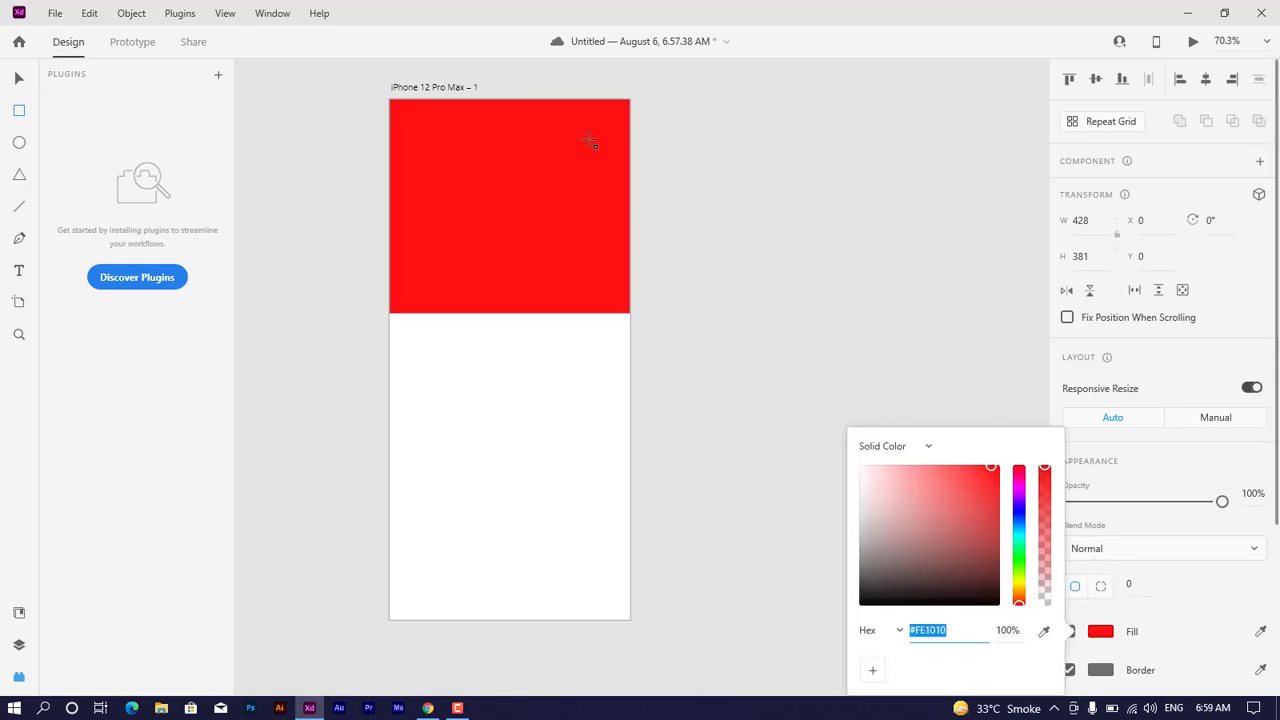
left_click(16, 80)
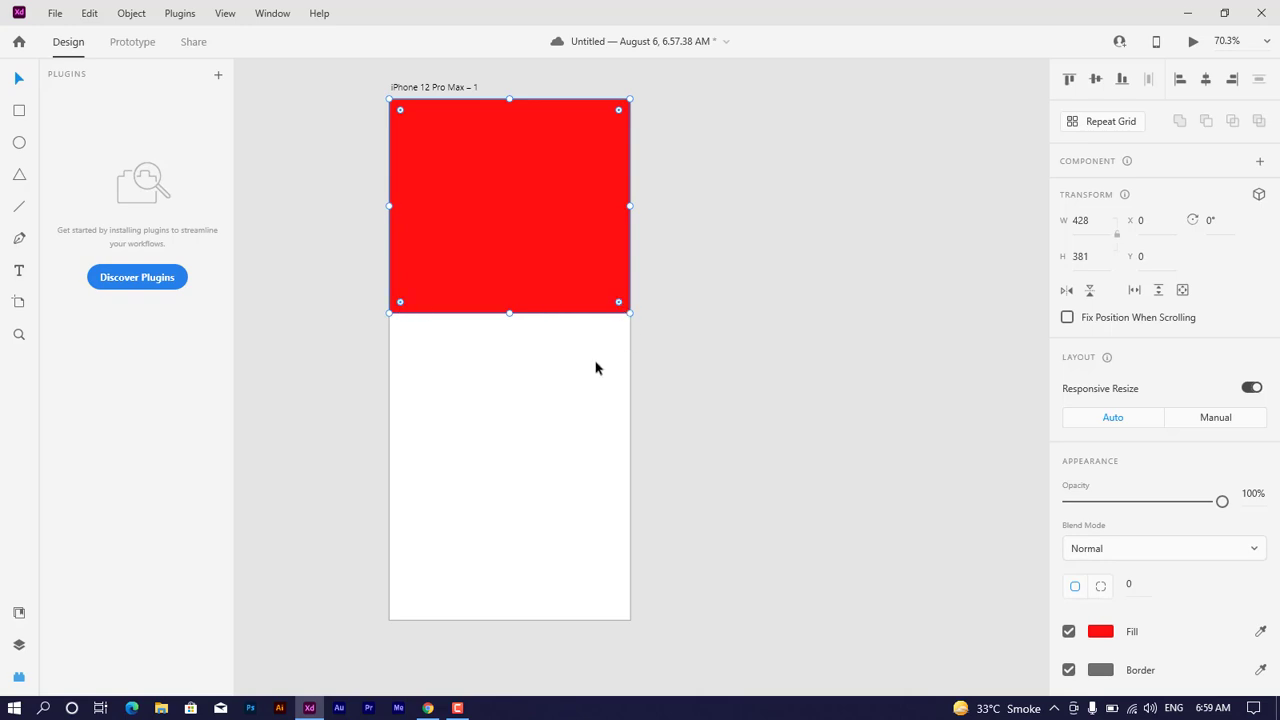
Step: Round only the rectangle's two lower corners with a radius of 20 and remove its border
left_click(1101, 586)
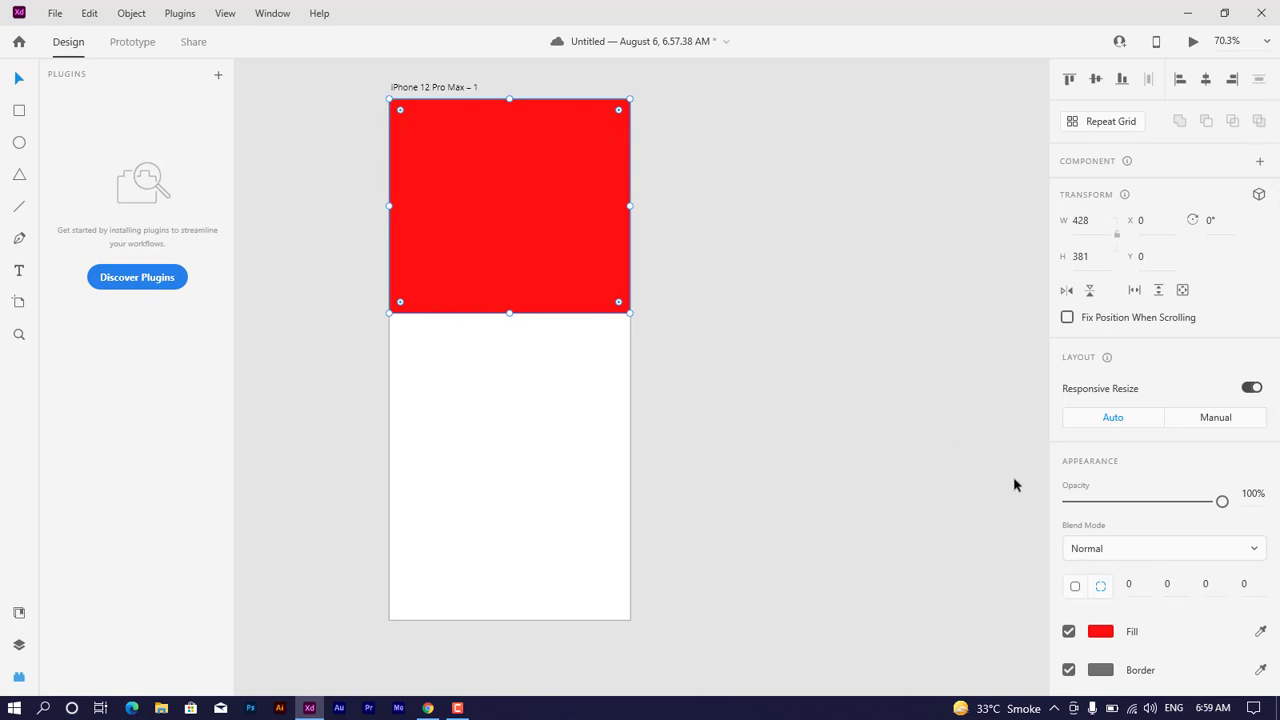
left_click(1207, 586)
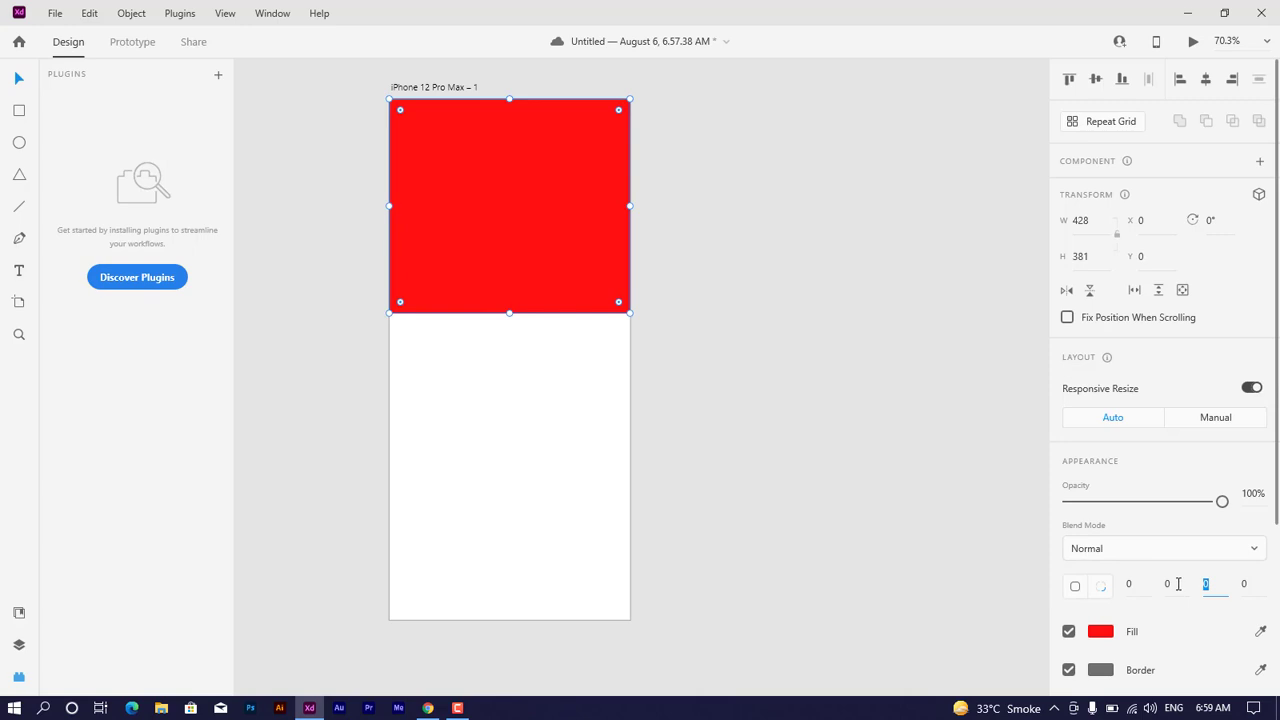
type("2")
key("Tab")
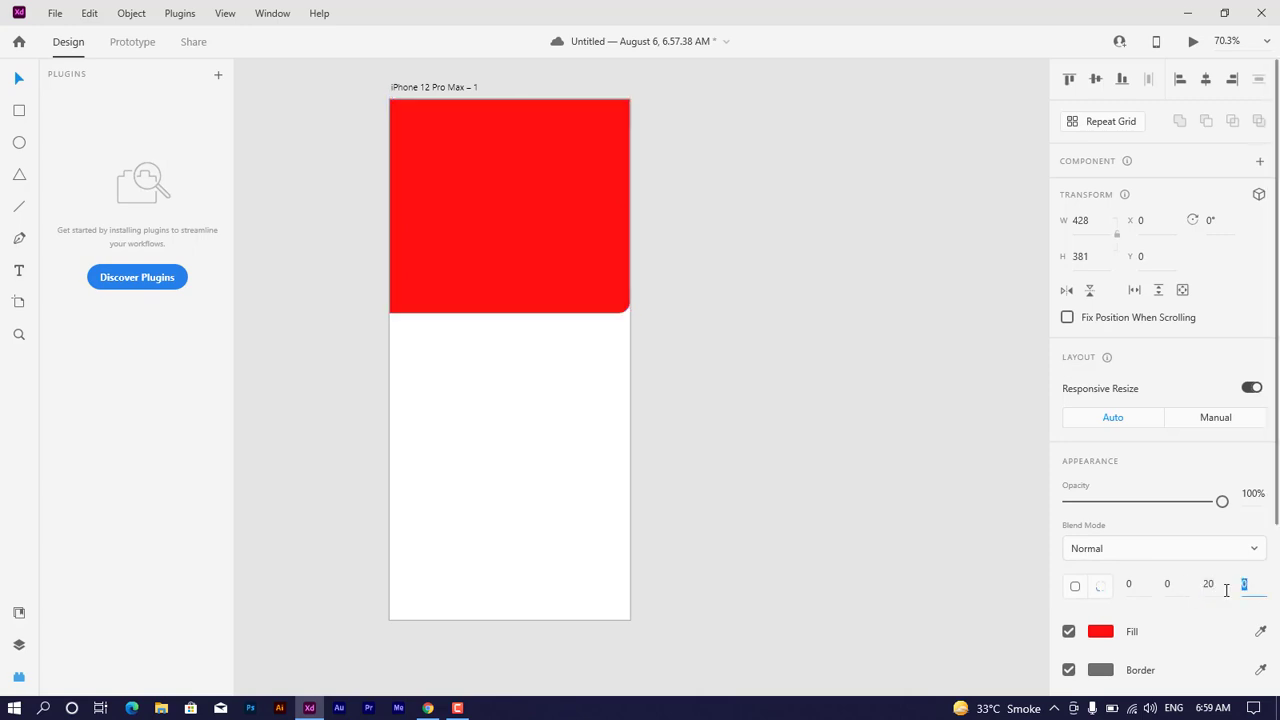
type("20")
key("Return")
left_click(582, 280)
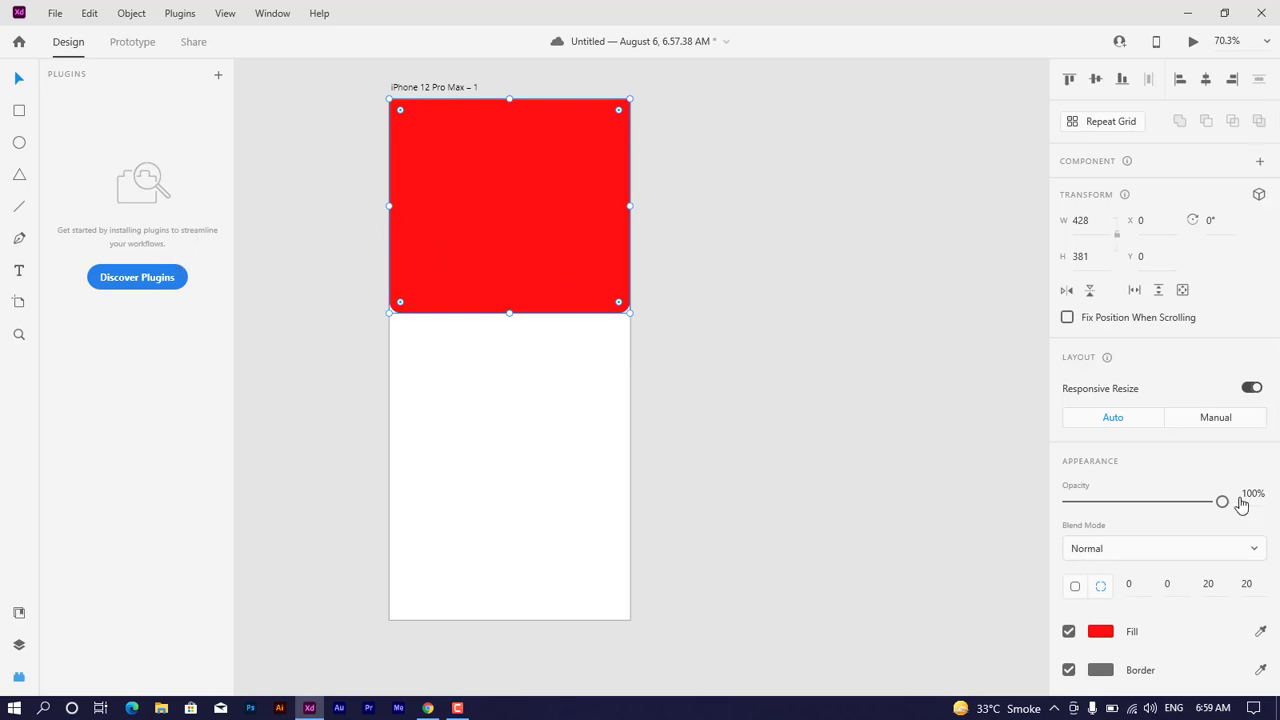
left_click(1068, 669)
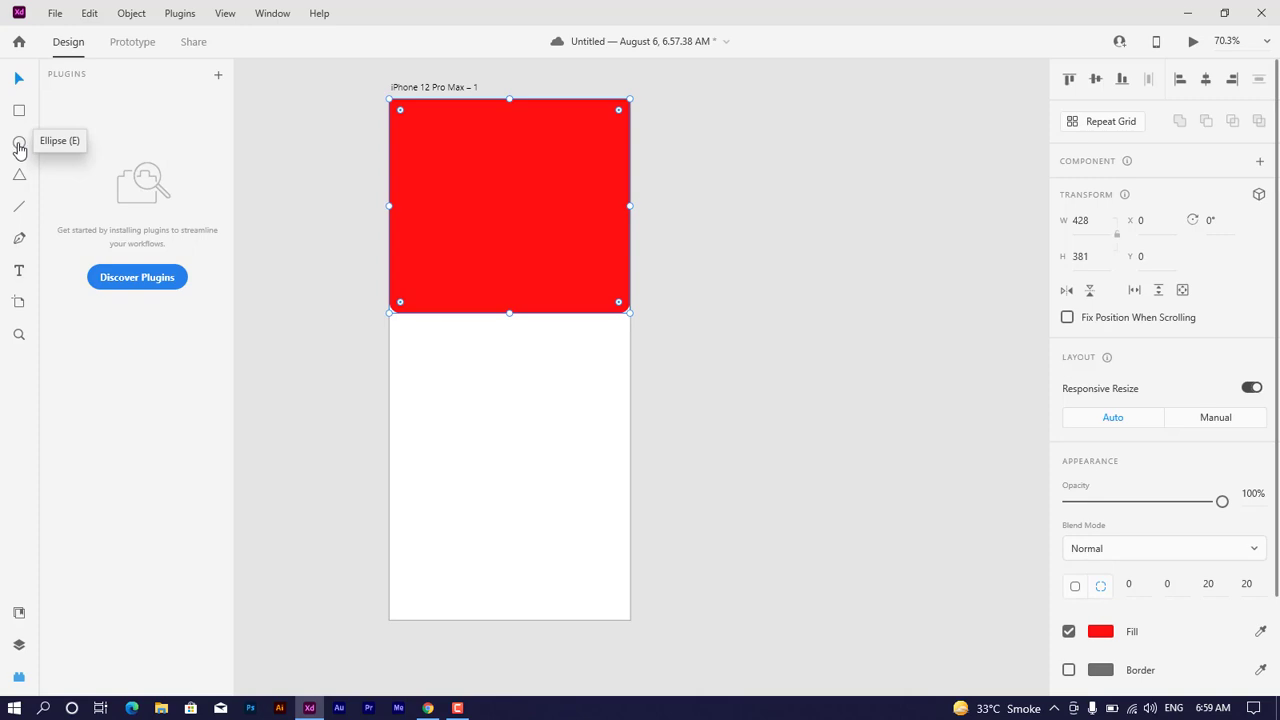
Step: Shorten the red rectangle from its lower edge to a height of about 246
left_click(19, 145)
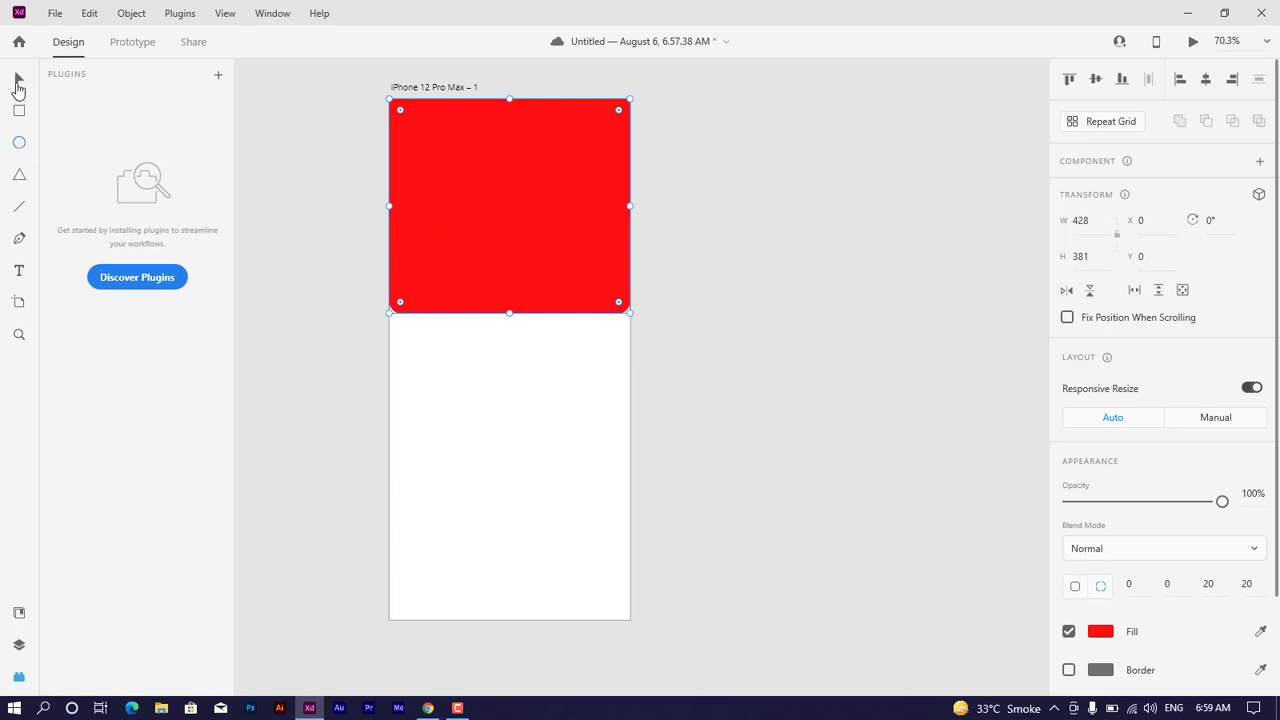
left_click(17, 82)
left_click_drag(510, 313, 512, 234)
Step: Draw a circle about 228 in diameter overlapping the middle of the red rectangle's lower edge
left_click(19, 143)
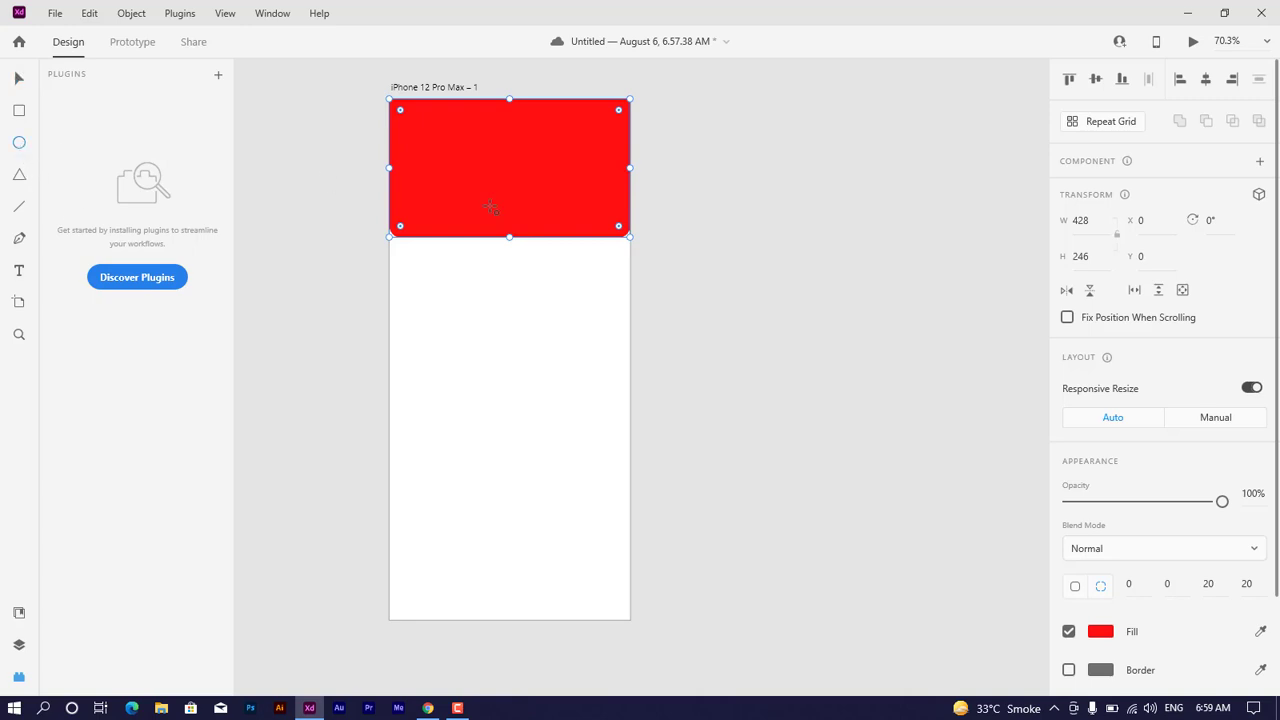
left_click_drag(446, 168, 574, 355)
left_click(20, 80)
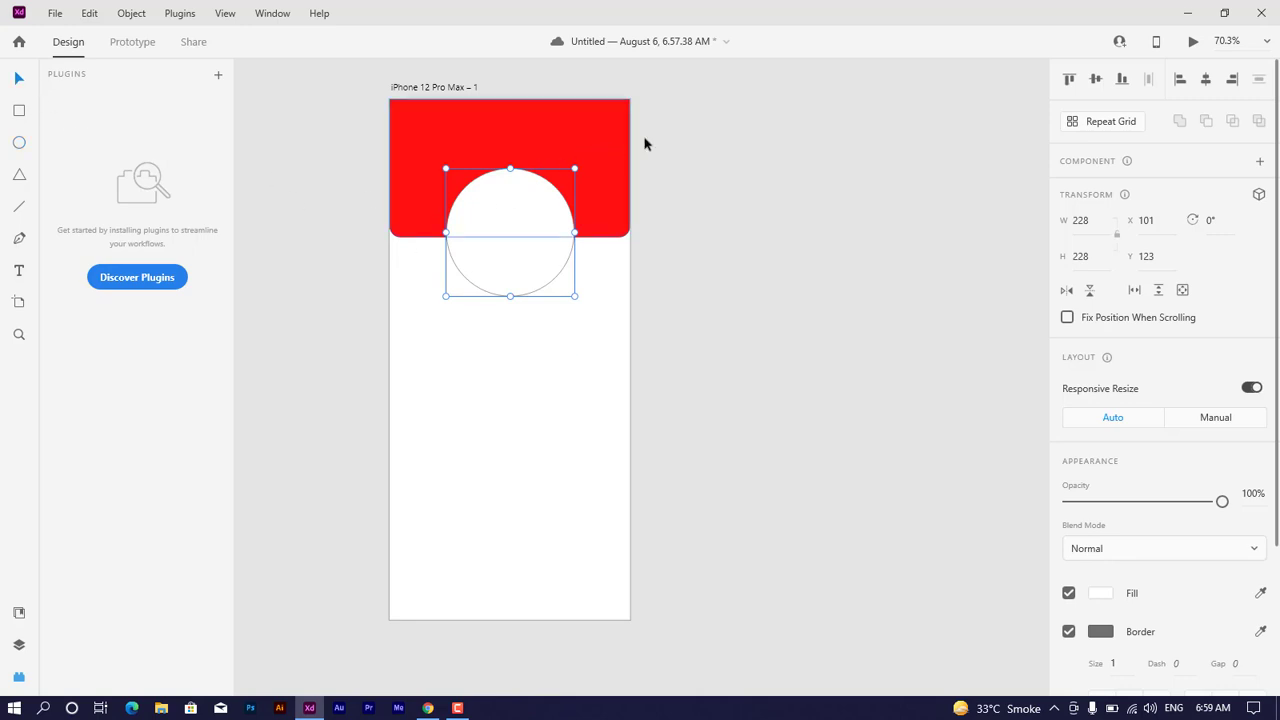
Step: Align the circle and the red rectangle on their horizontal centers
left_click(692, 134)
left_click_drag(692, 128, 420, 324)
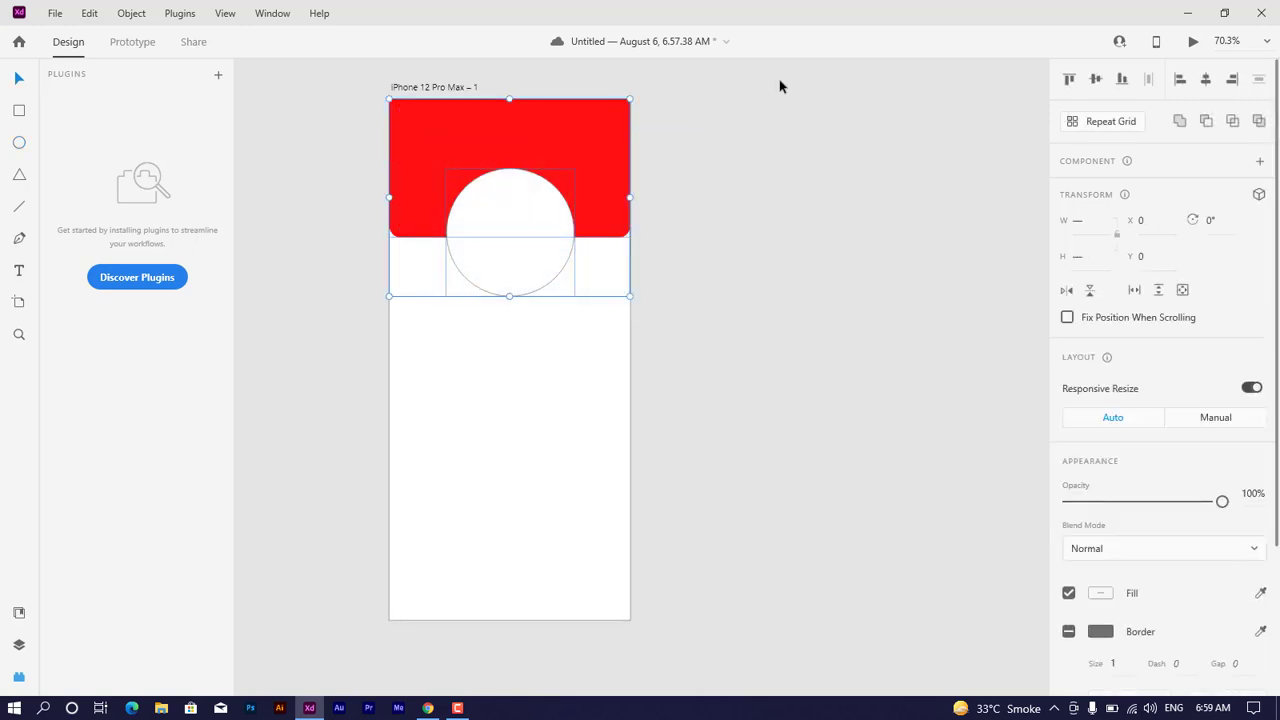
left_click(1208, 85)
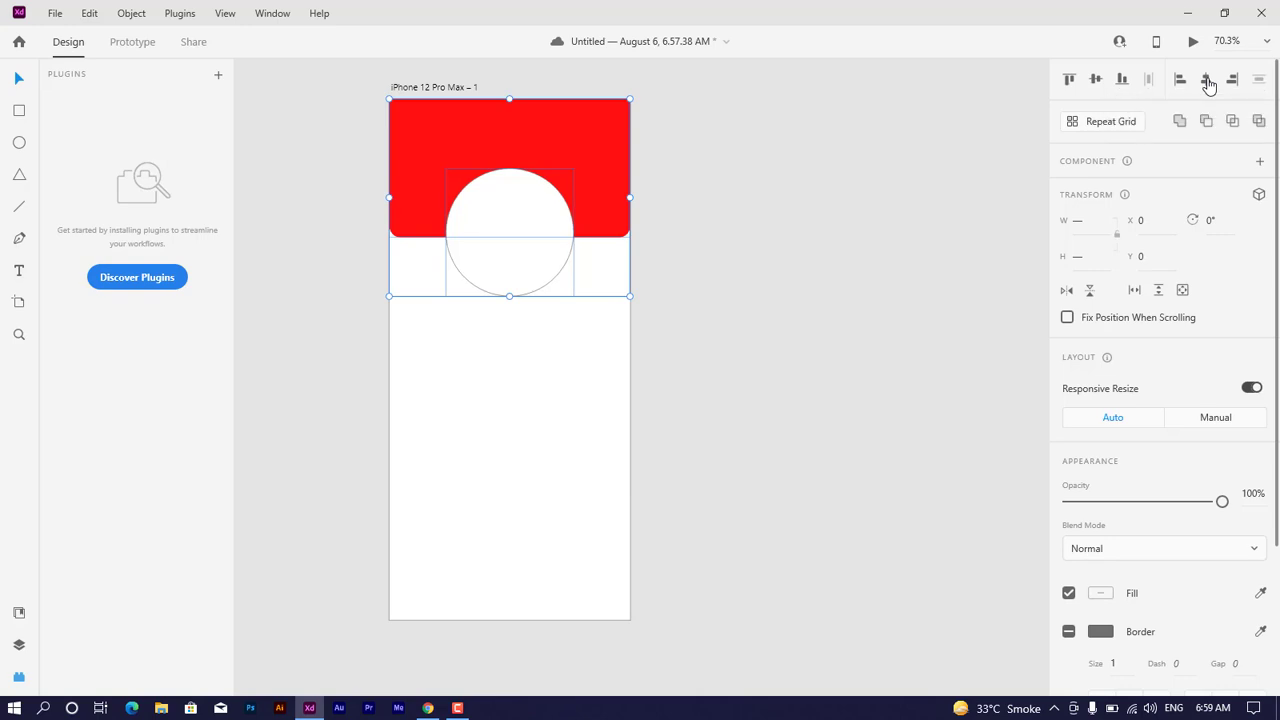
left_click(810, 170)
left_click(493, 235)
left_click(757, 214)
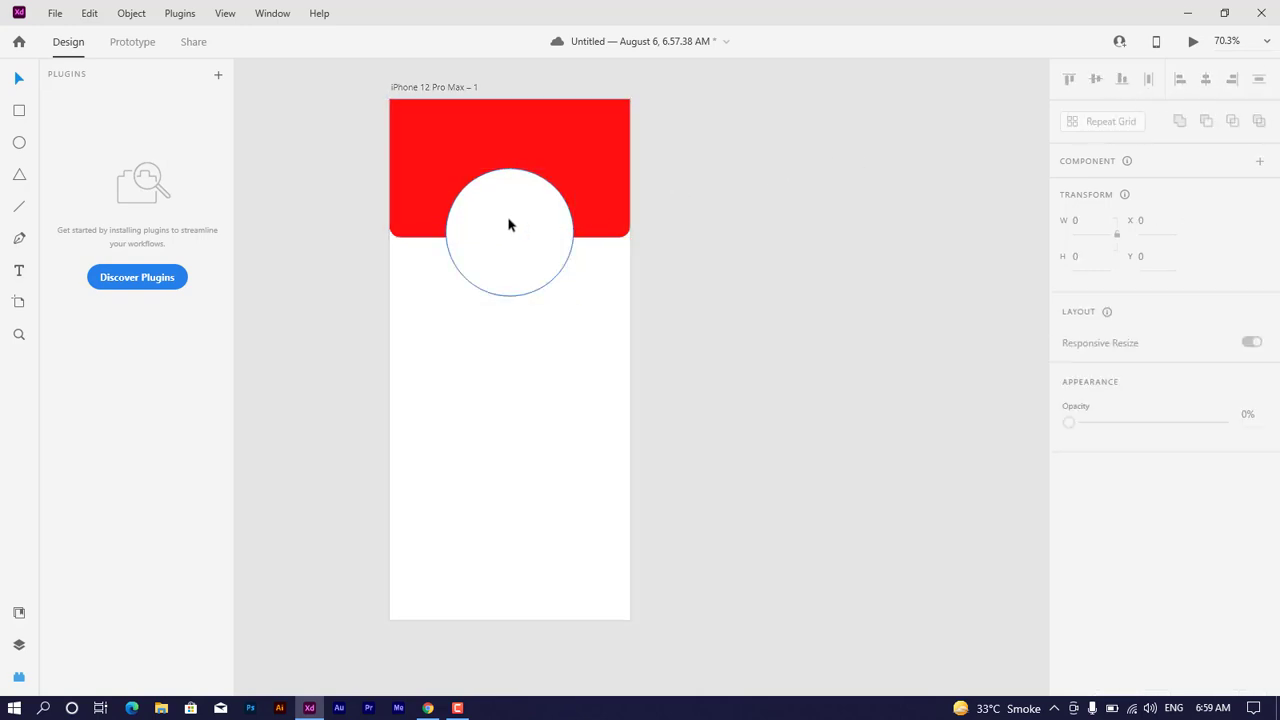
left_click(509, 219)
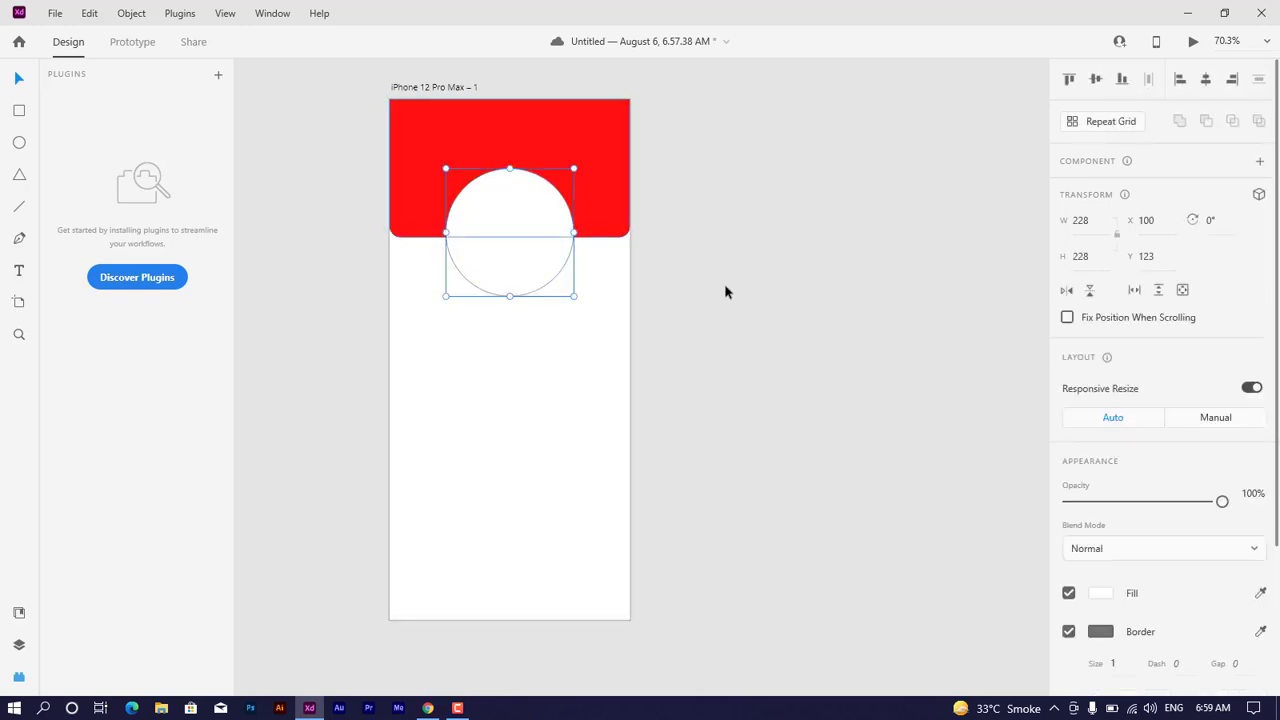
Step: Draw a triangle about 157 × 136 in the artboard's lower left area and rotate it about 56°
left_click(17, 180)
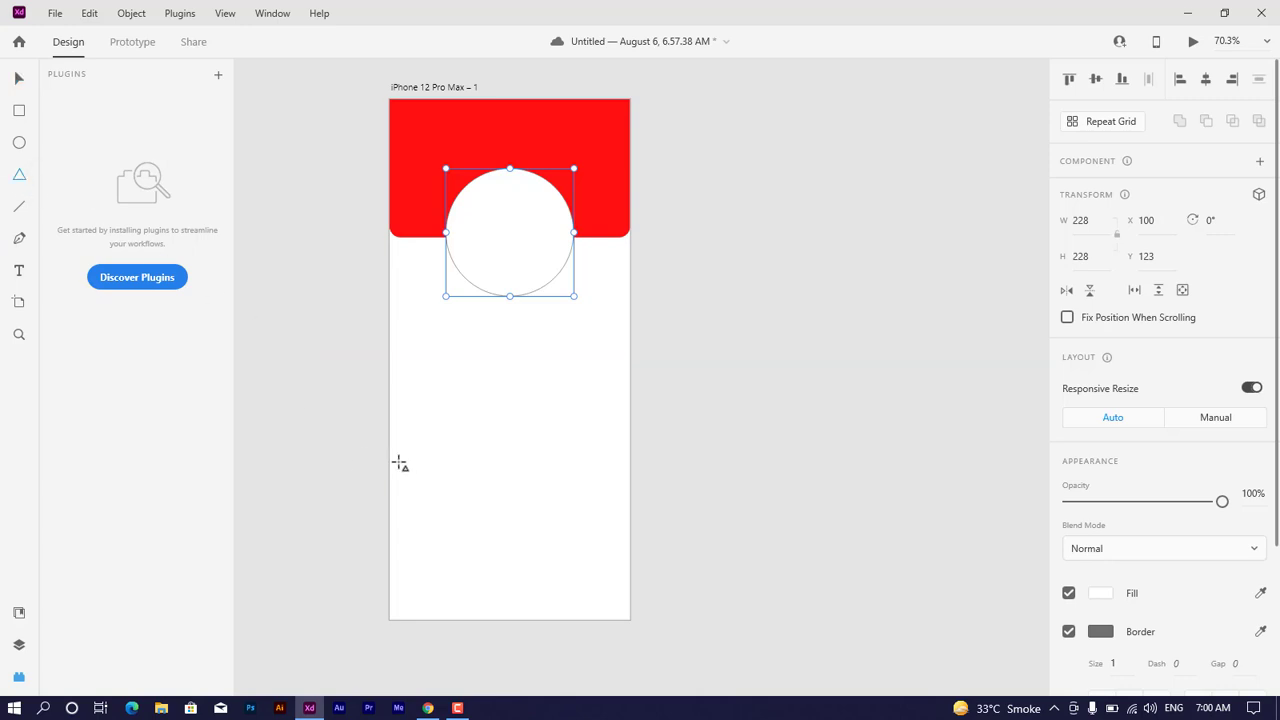
left_click_drag(399, 463, 486, 623)
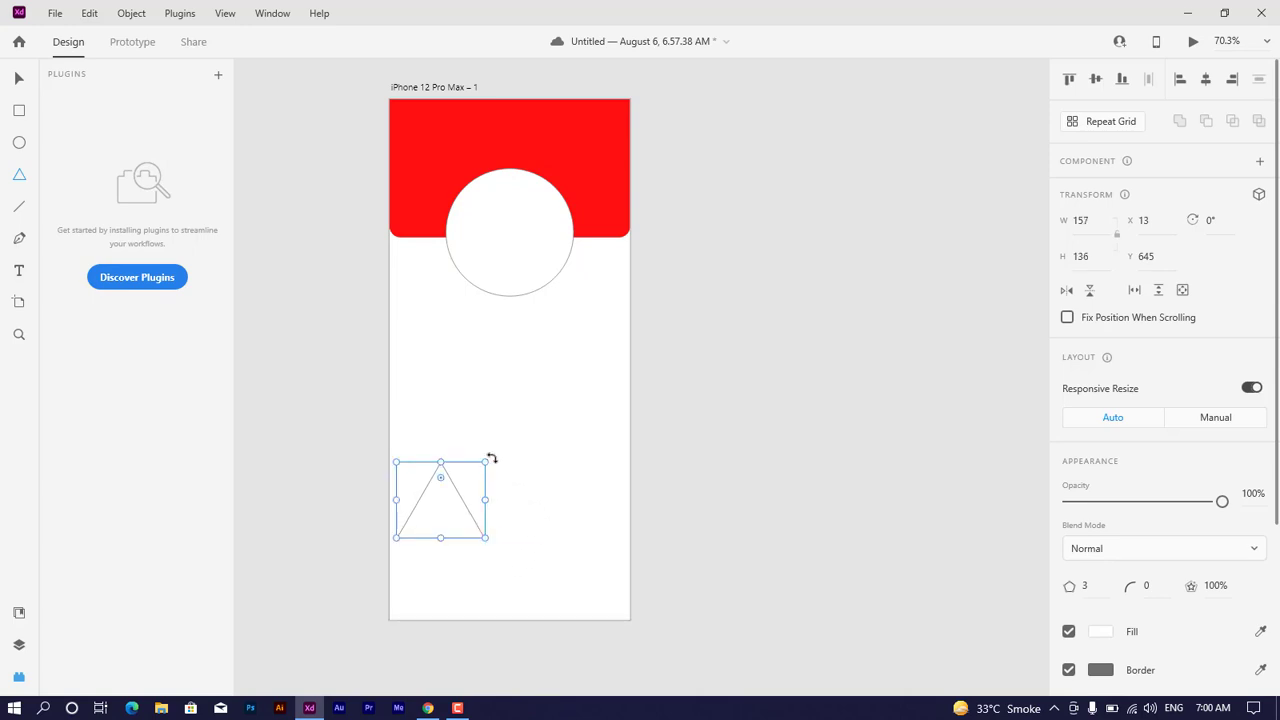
left_click_drag(491, 458, 515, 522)
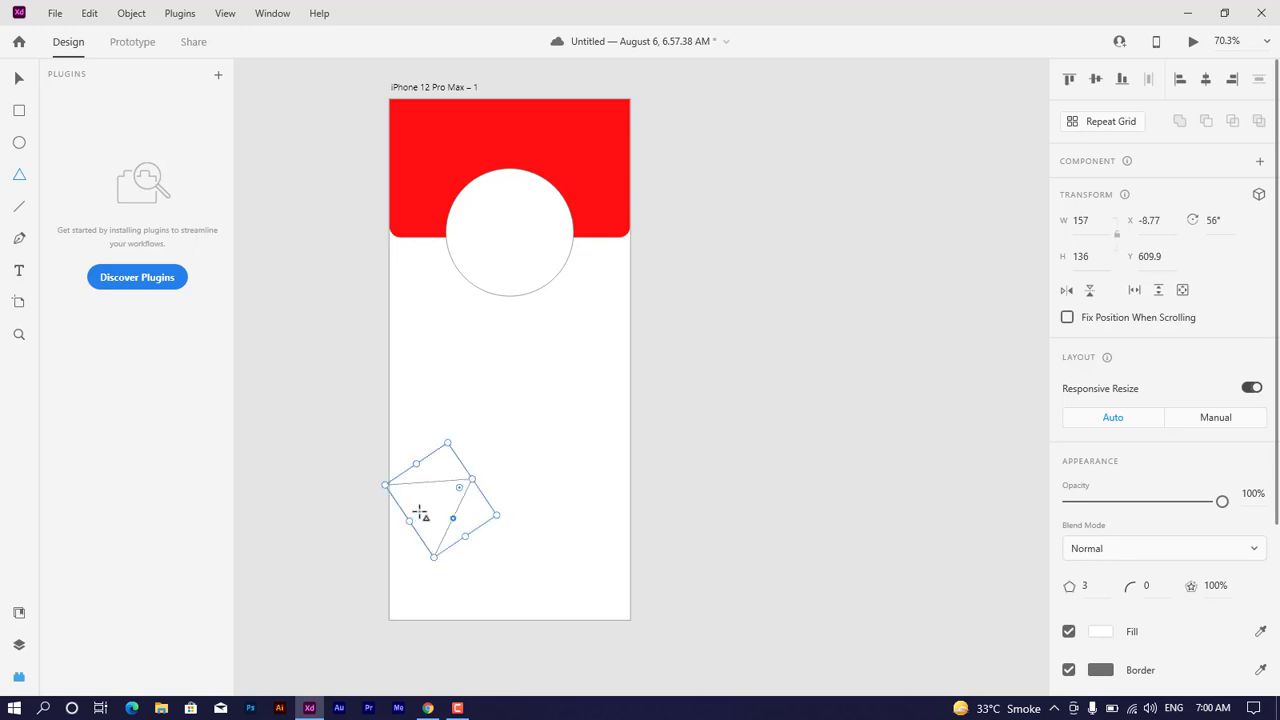
left_click(14, 76)
Step: Move the triangle over the artboard's bottom-left corner and place a duplicate over the bottom-right corner
left_click_drag(414, 500, 625, 597)
key("alt")
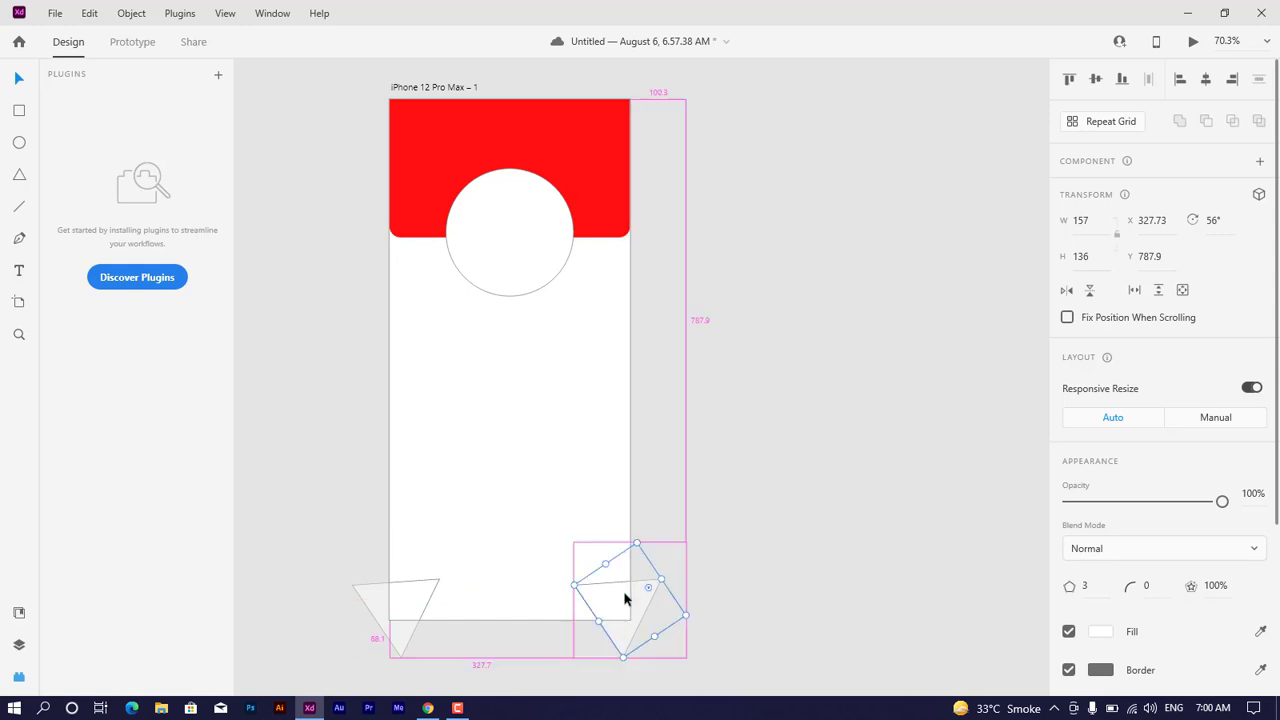
left_click(718, 578)
Step: Fill both corner triangles with the red sampled from the header rectangle
left_click(601, 606)
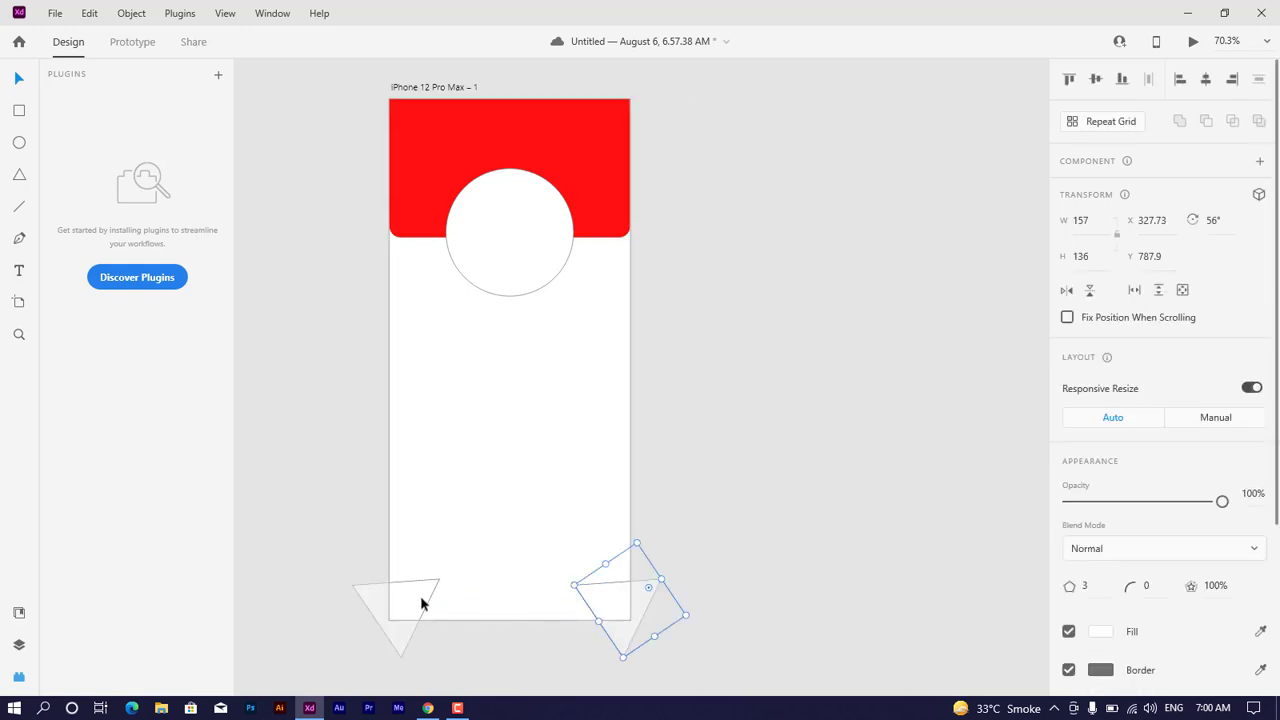
left_click(420, 603, "shift")
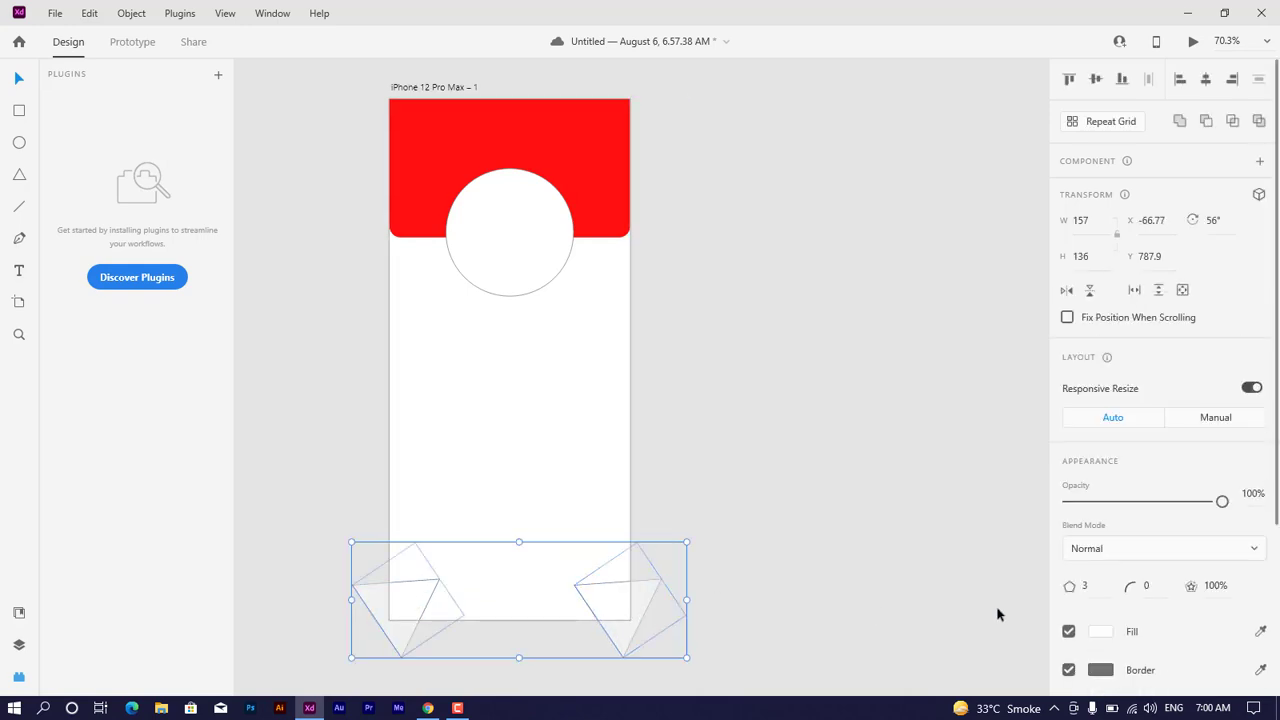
left_click(1108, 633)
left_click(1261, 633)
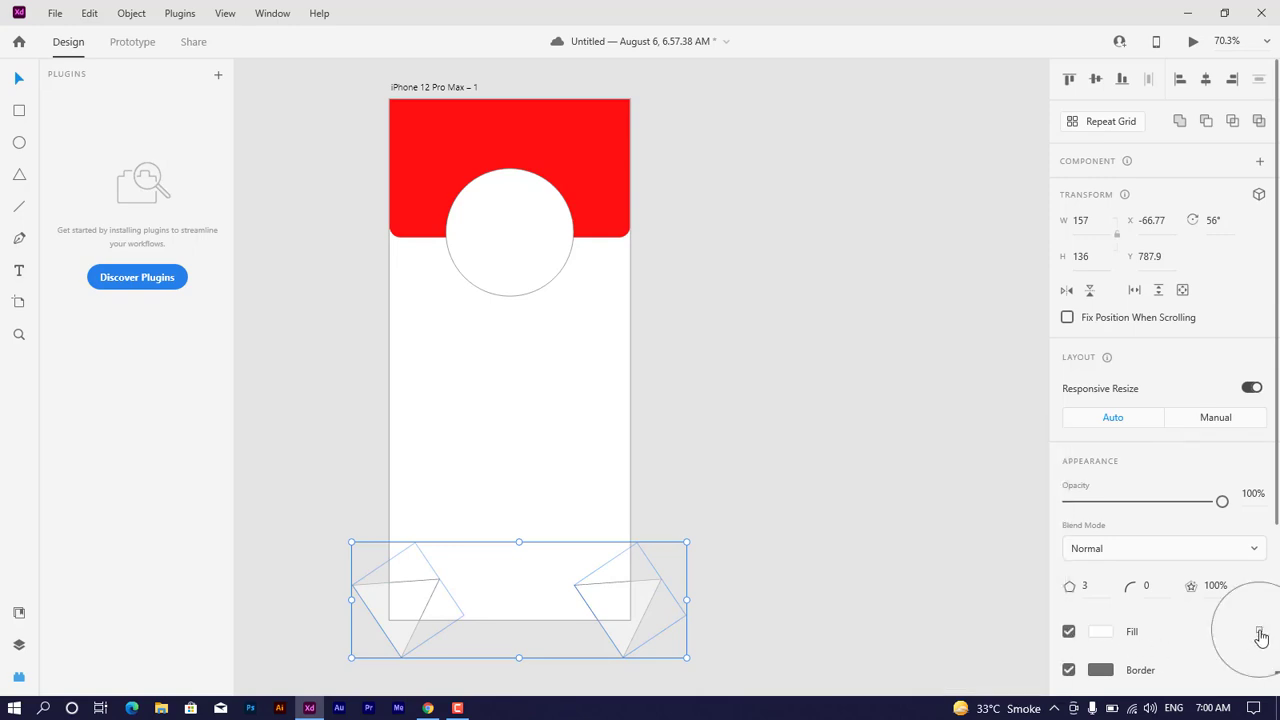
left_click(593, 208)
left_click(779, 318)
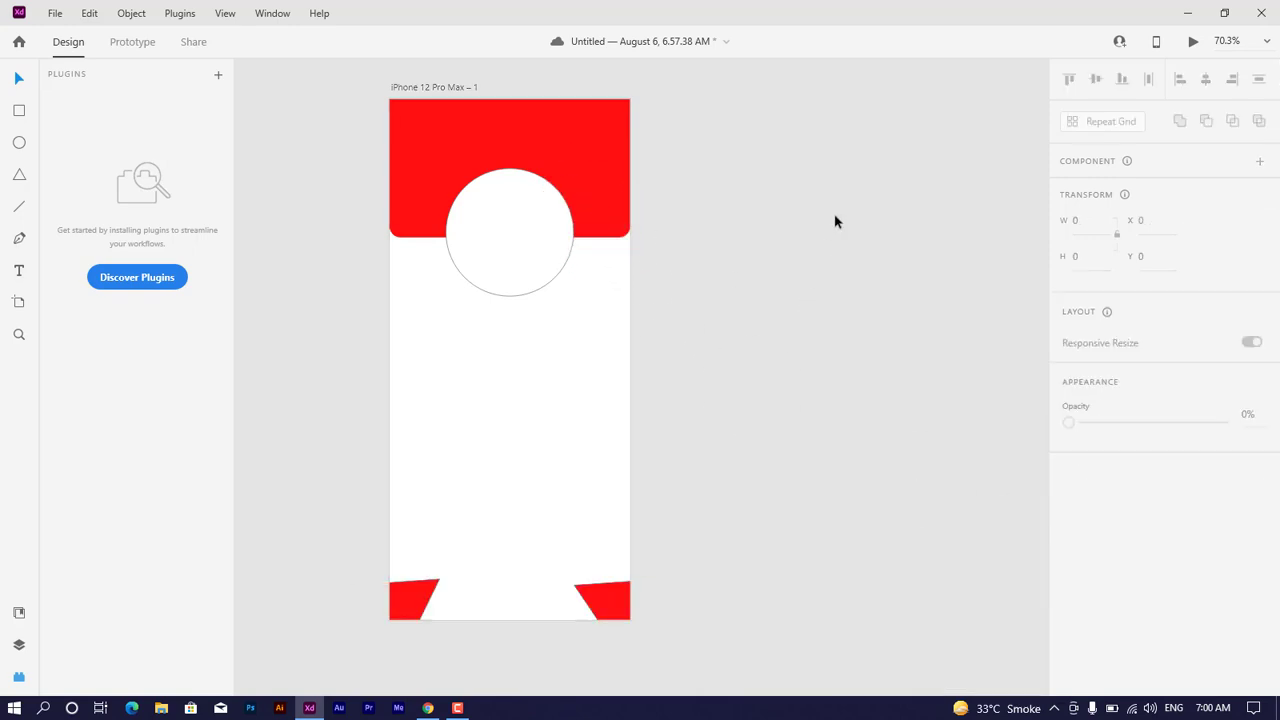
left_click_drag(835, 216, 525, 583)
left_click(757, 469)
Step: Draw a horizontal line about 314 long below the circle and set its border size to 5
left_click(17, 214)
left_click_drag(424, 359, 600, 361)
left_click(19, 78)
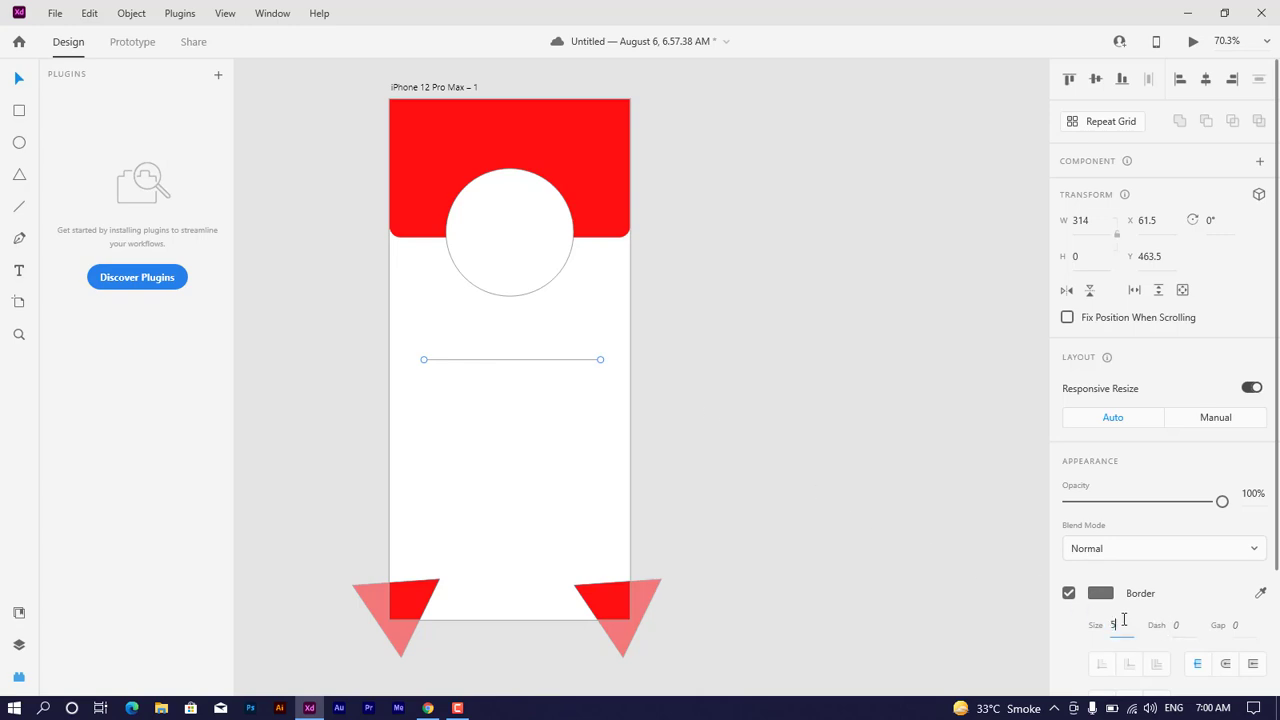
key("Return")
Step: Duplicate the line downward to make a stack of four evenly spaced lines, the lowest at about Y 604
left_click_drag(534, 366, 532, 445)
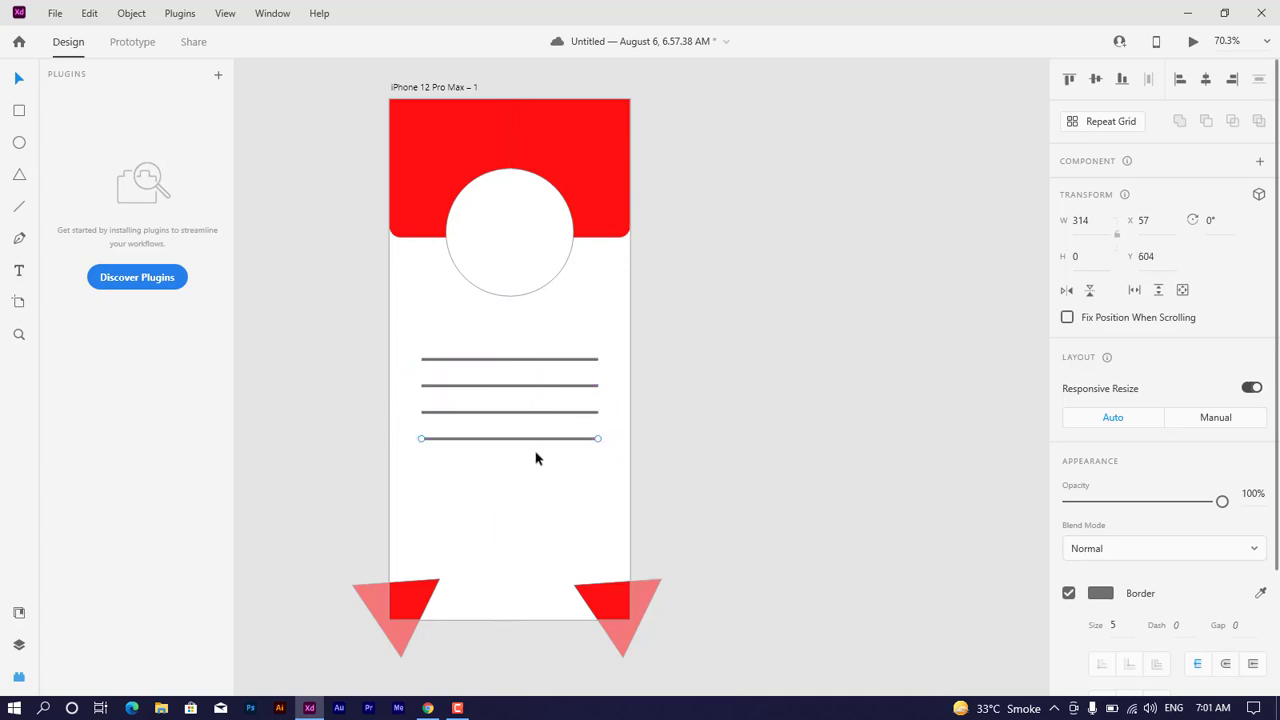
left_click(680, 383)
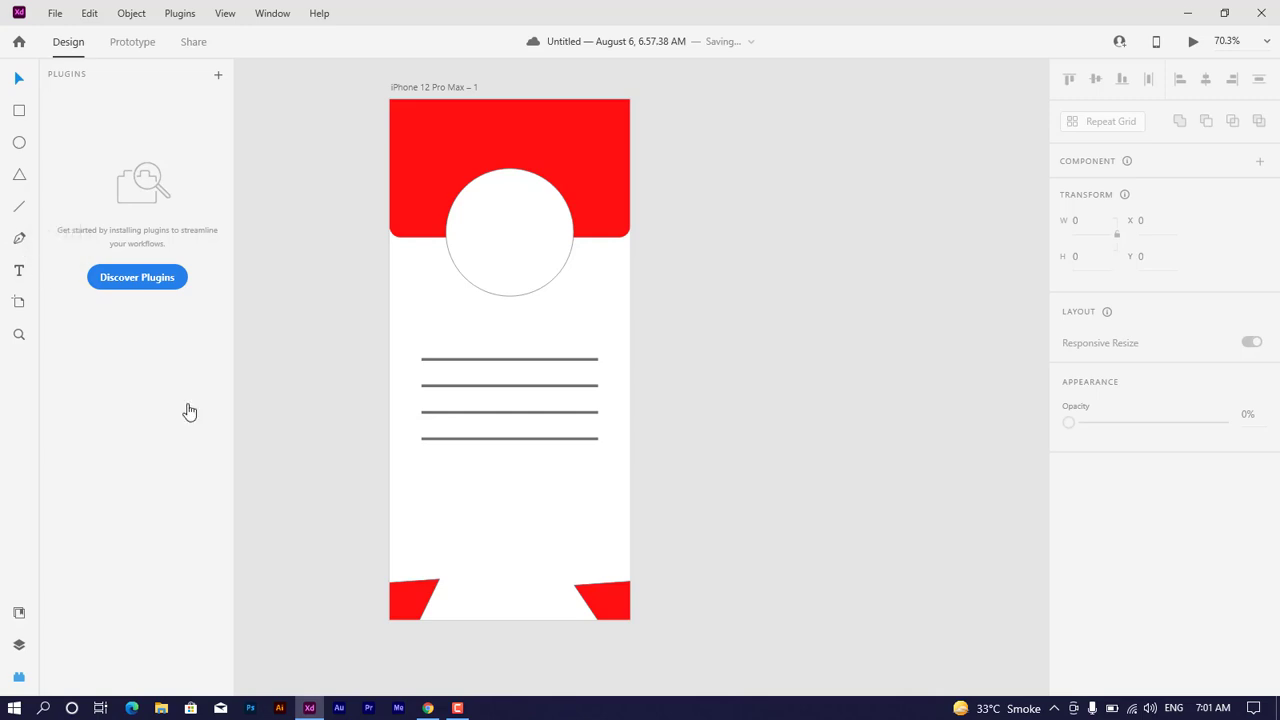
Step: Delete both red triangles at the artboard's bottom corners
left_click(598, 602)
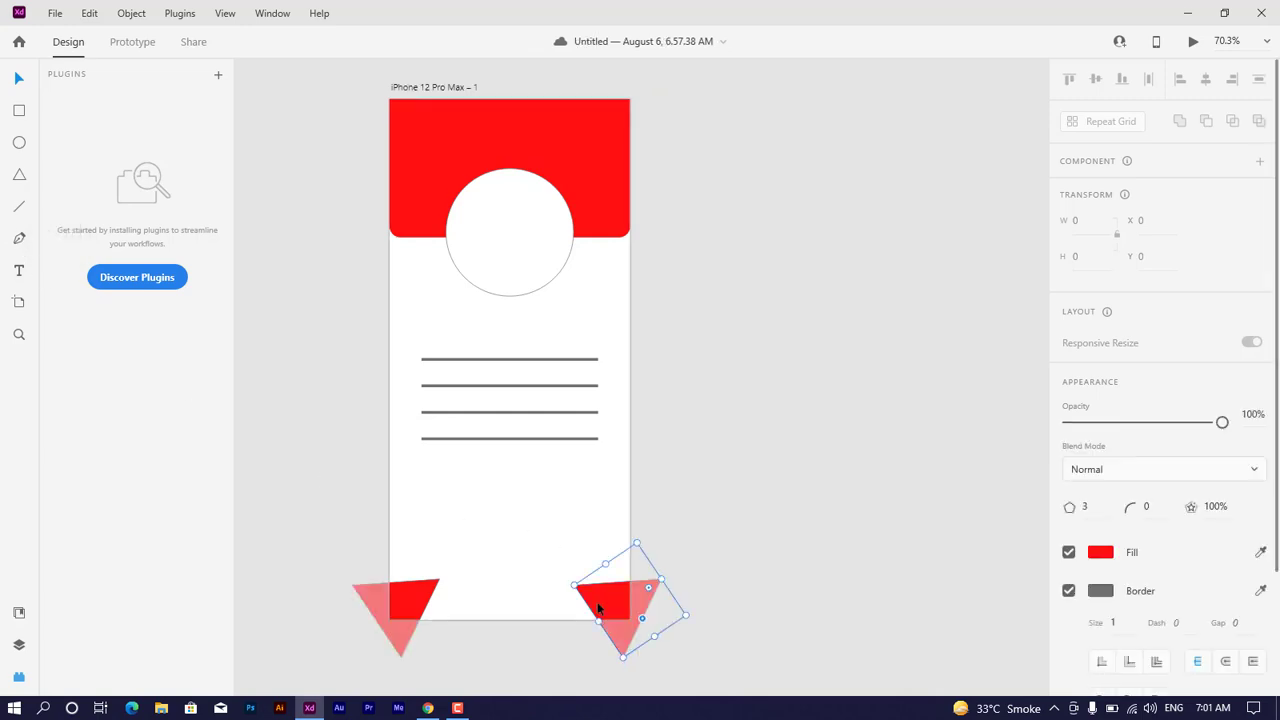
left_click(409, 590, "shift")
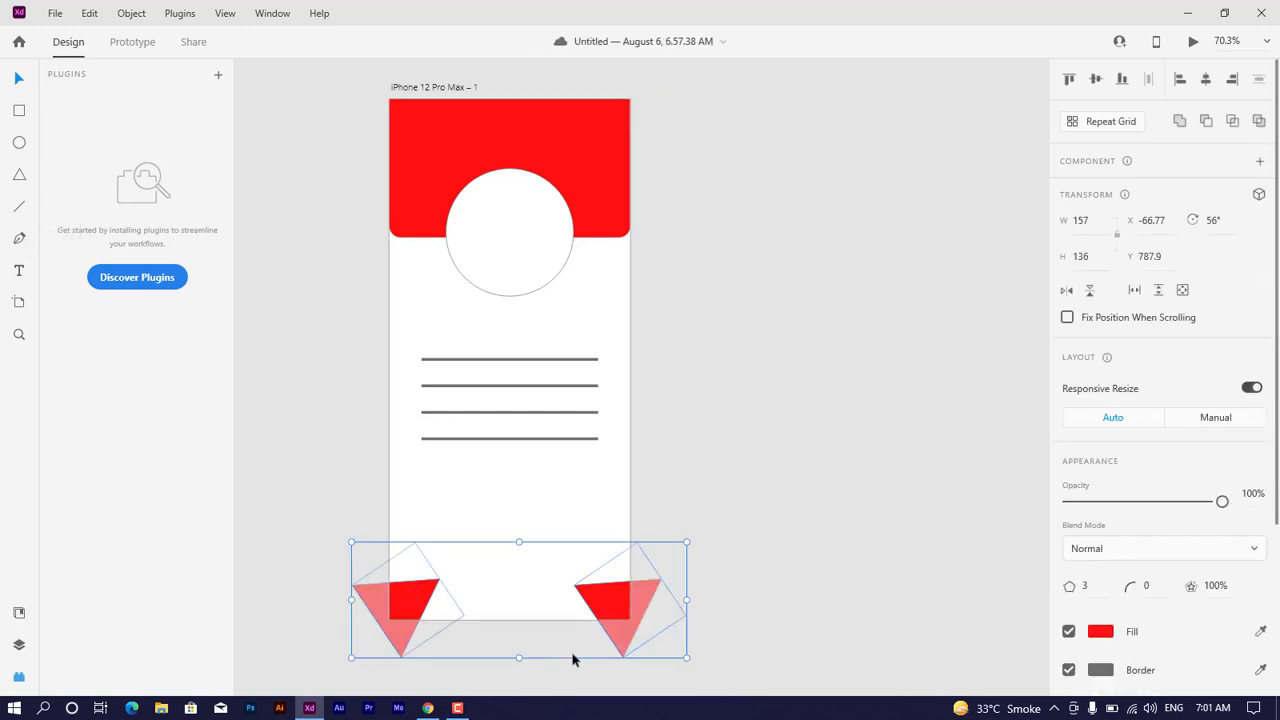
key("Delete")
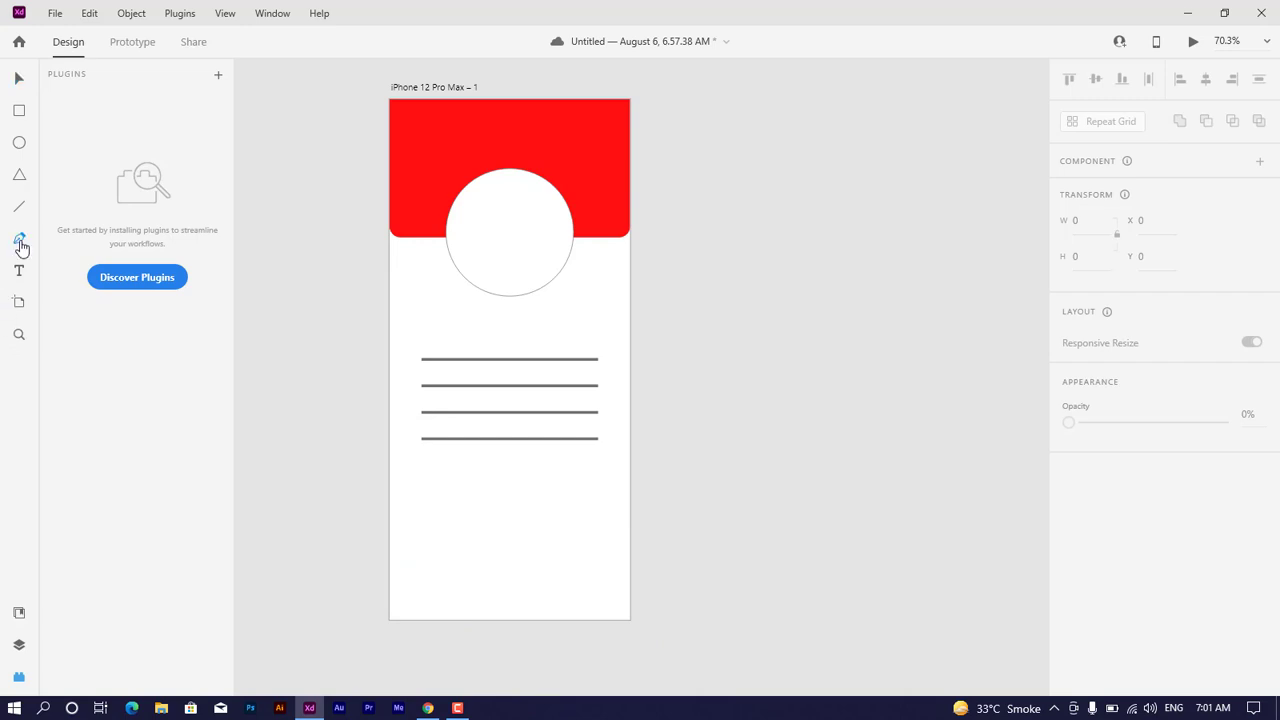
Step: Draw a closed wavy shape about 518 by 323 with the Pen tool across the artboard's bottom, extending past its lower and right edges
left_click(389, 620)
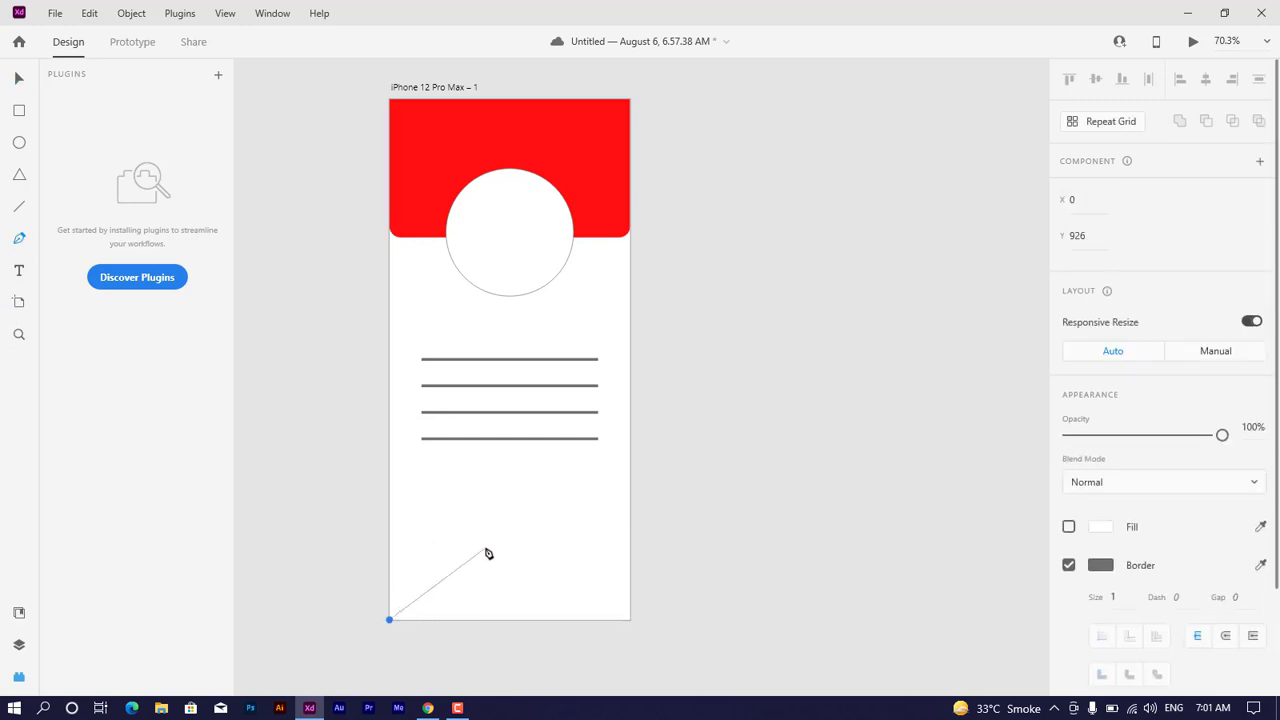
left_click_drag(488, 549, 560, 564)
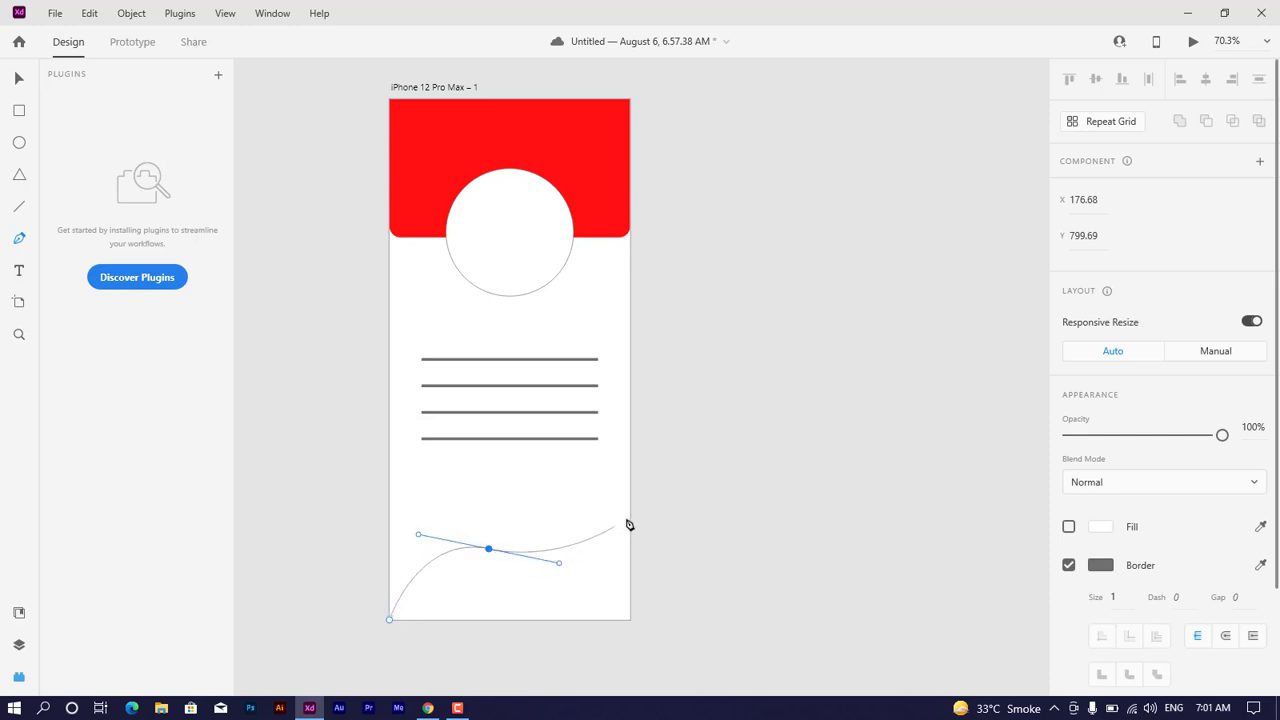
left_click_drag(631, 487, 634, 421)
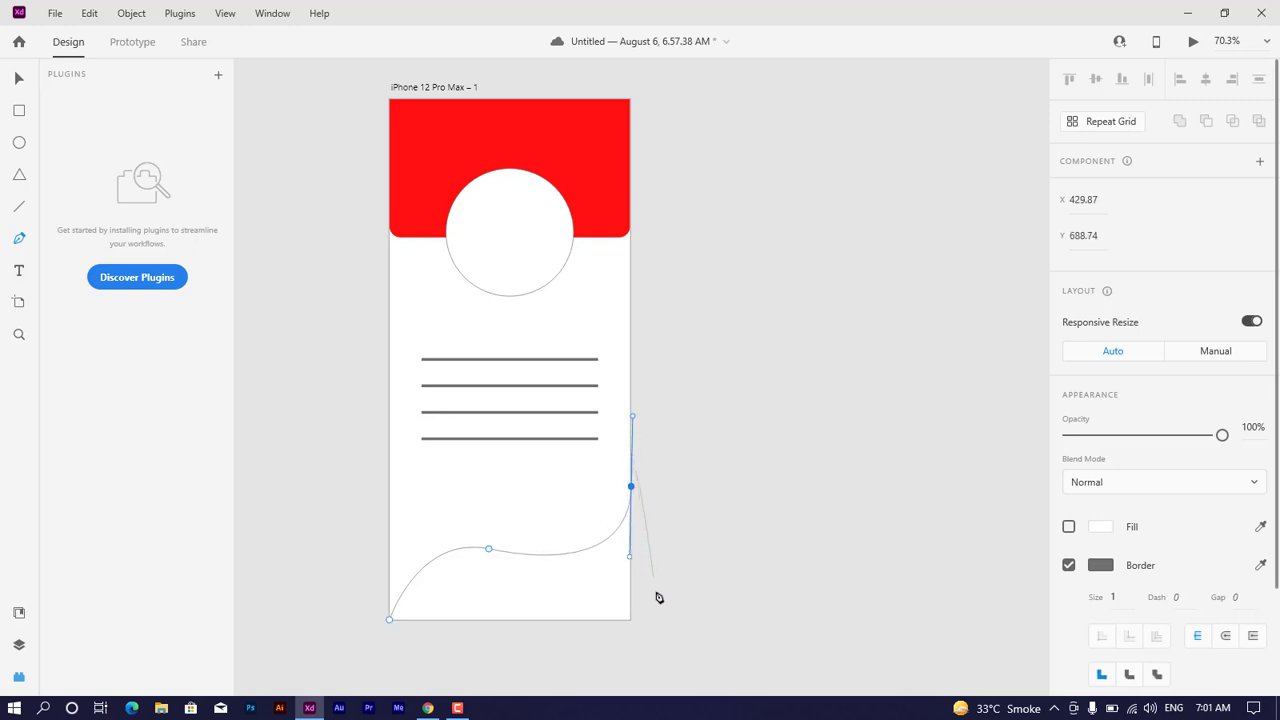
left_click(662, 644)
left_click(371, 655)
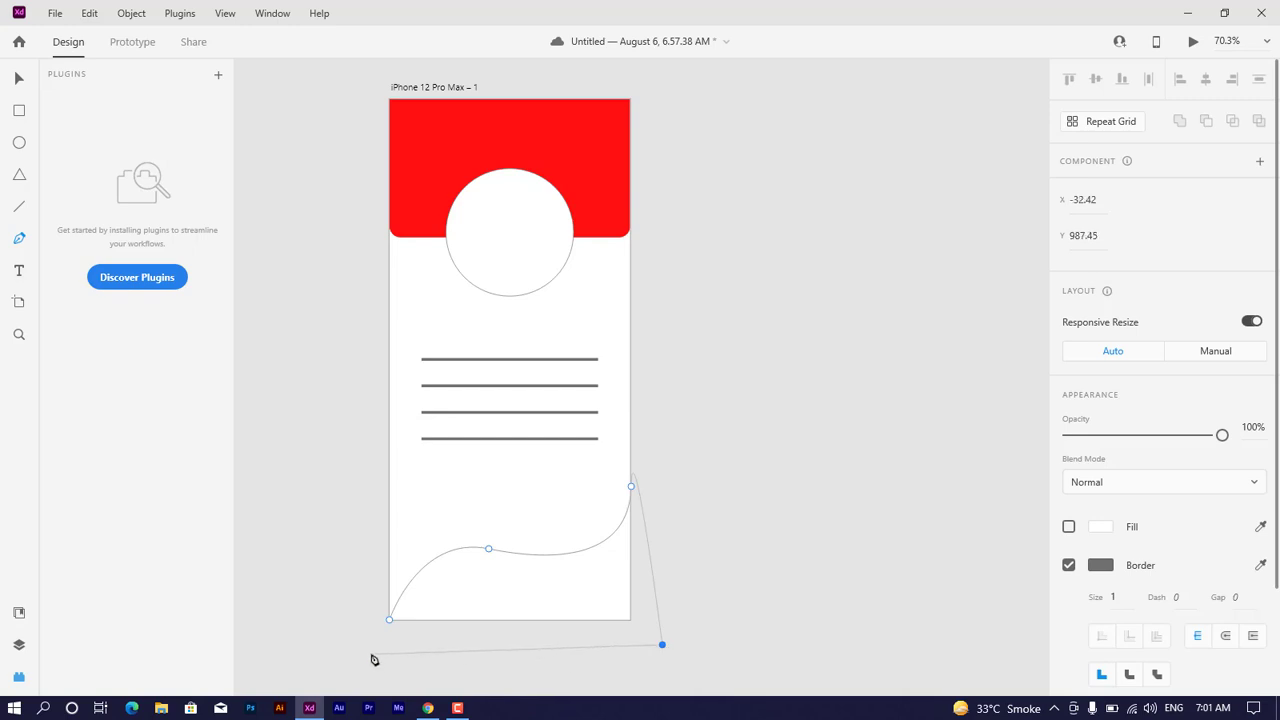
left_click(389, 621)
left_click(20, 90)
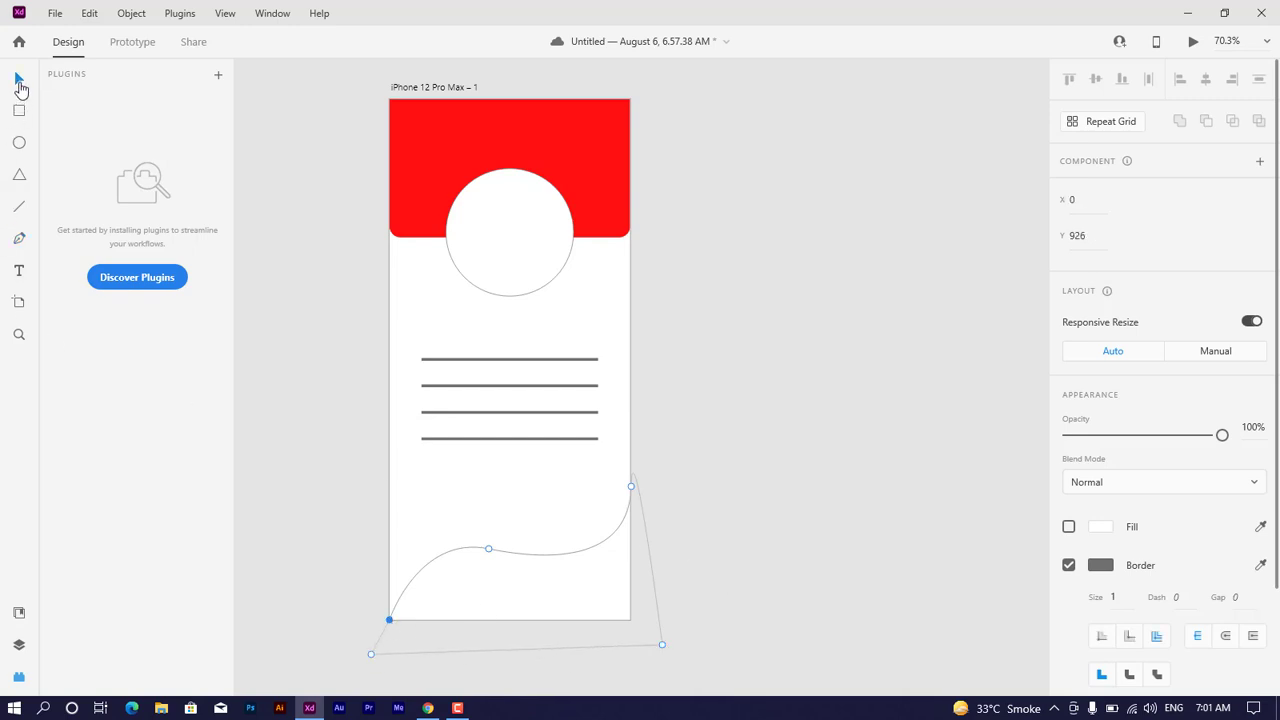
left_click(311, 203)
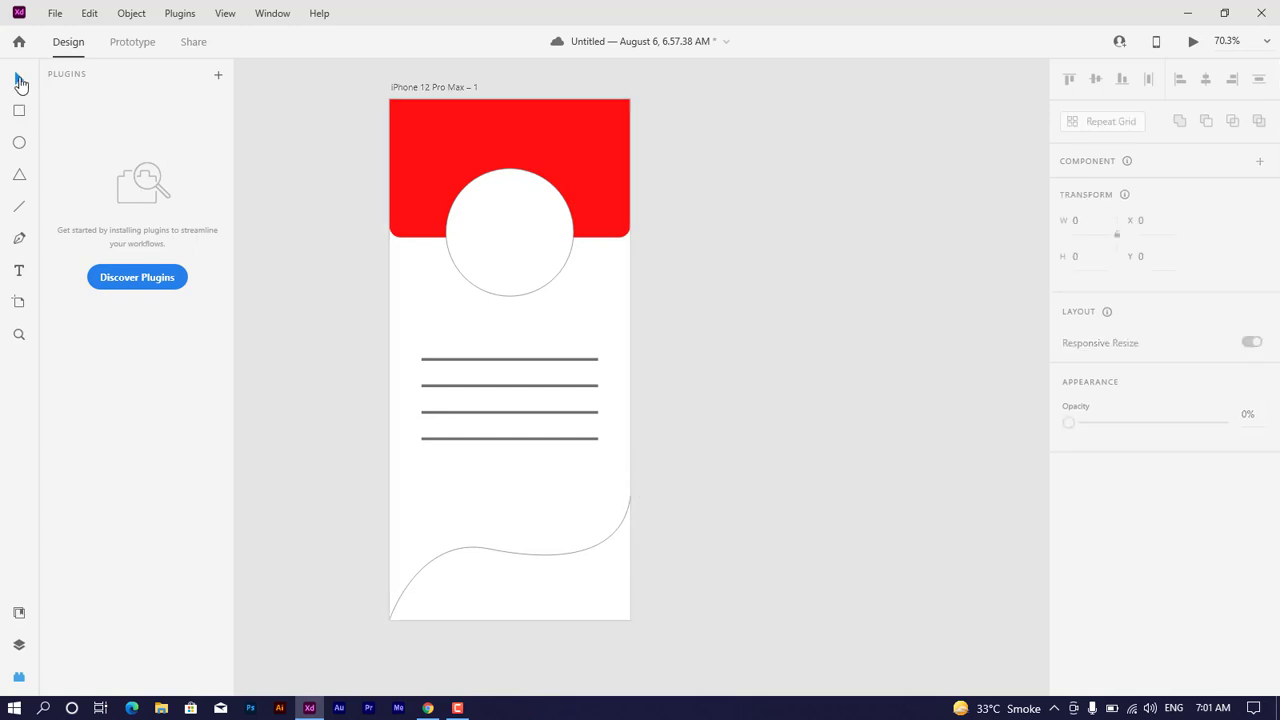
Step: Fill the wavy bottom shape with the red sampled from the header rectangle and remove its border
left_click(532, 560)
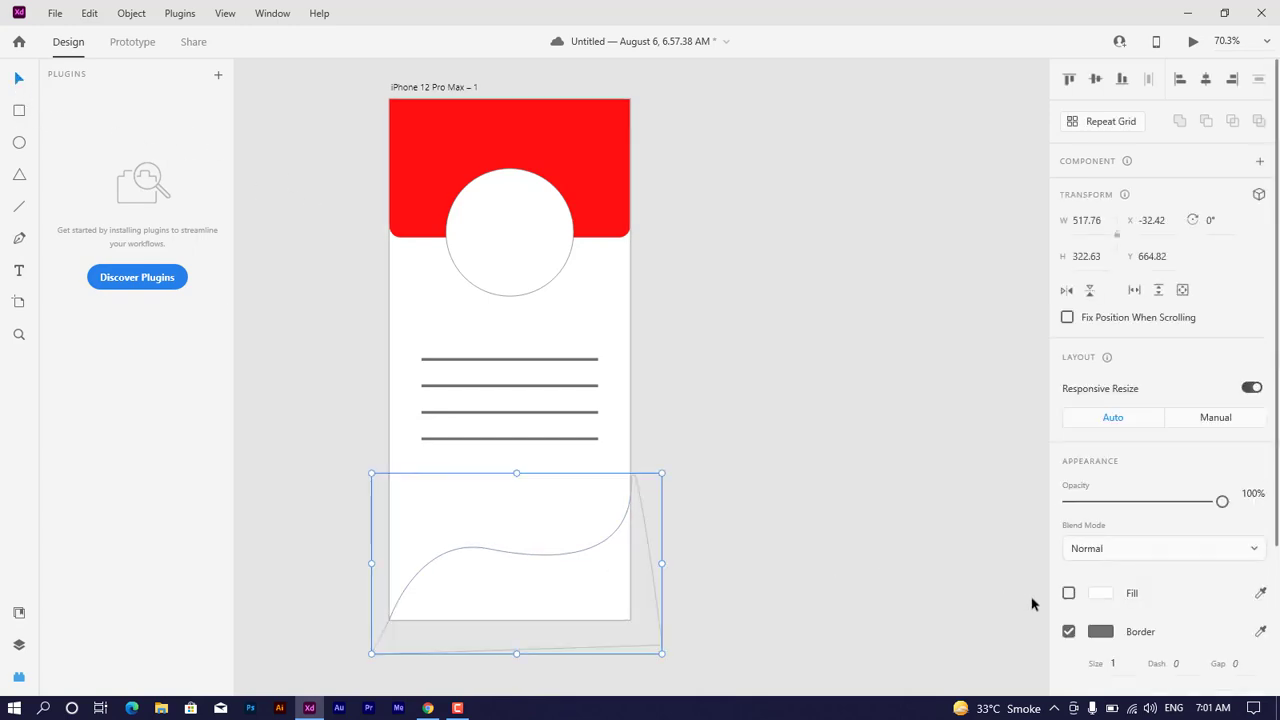
left_click(1262, 594)
left_click(594, 154)
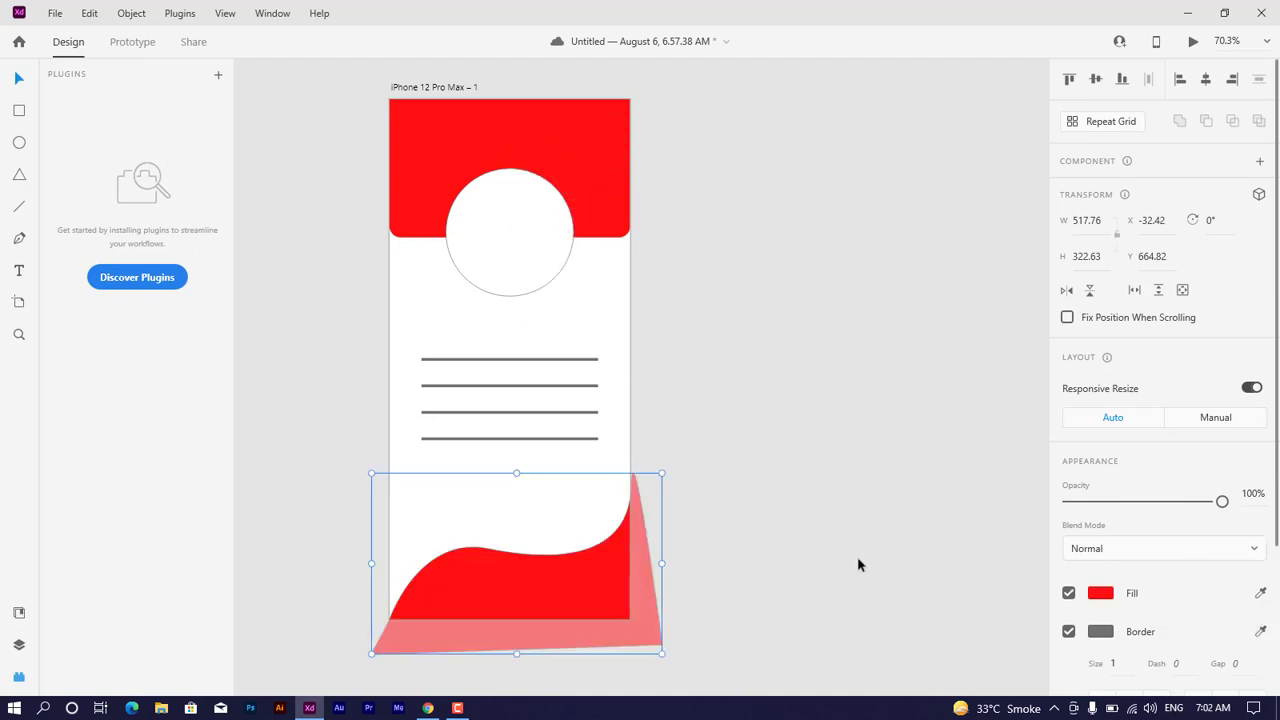
left_click(1069, 631)
left_click(774, 517)
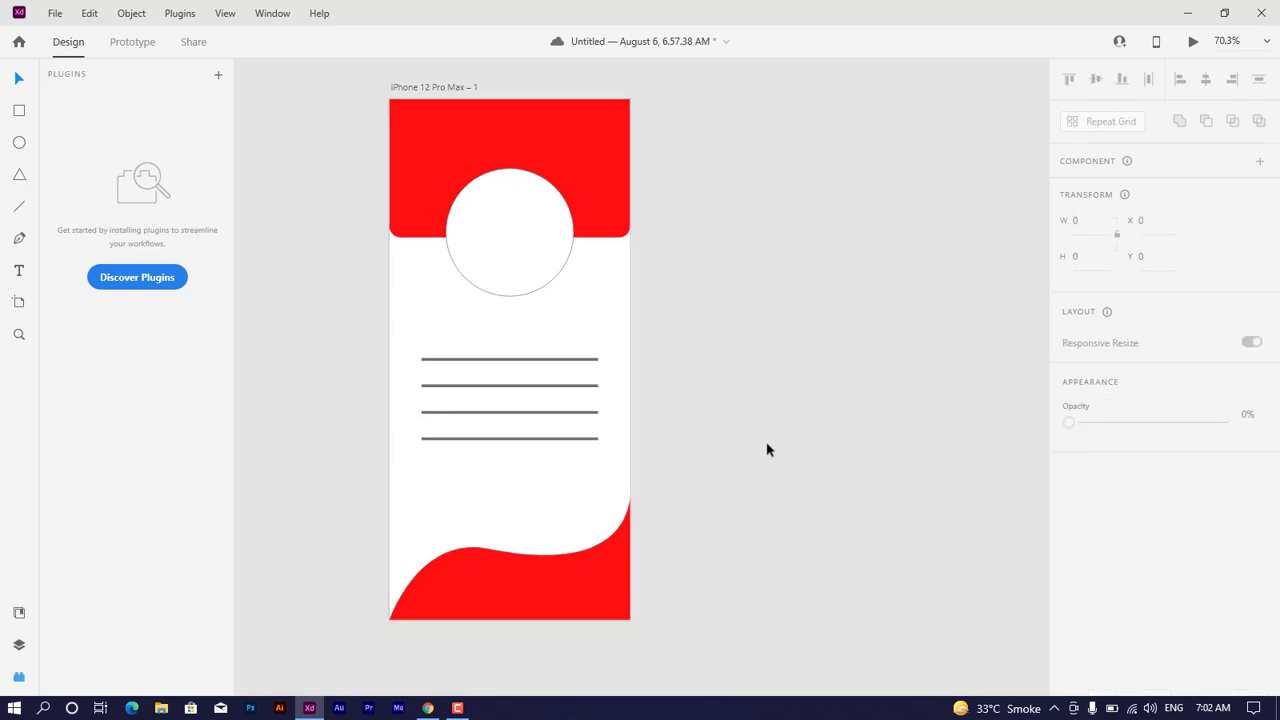
left_click_drag(694, 187, 376, 638)
left_click(872, 430)
Step: Add the text "User Name" just above the first horizontal line, near its left end
left_click(19, 271)
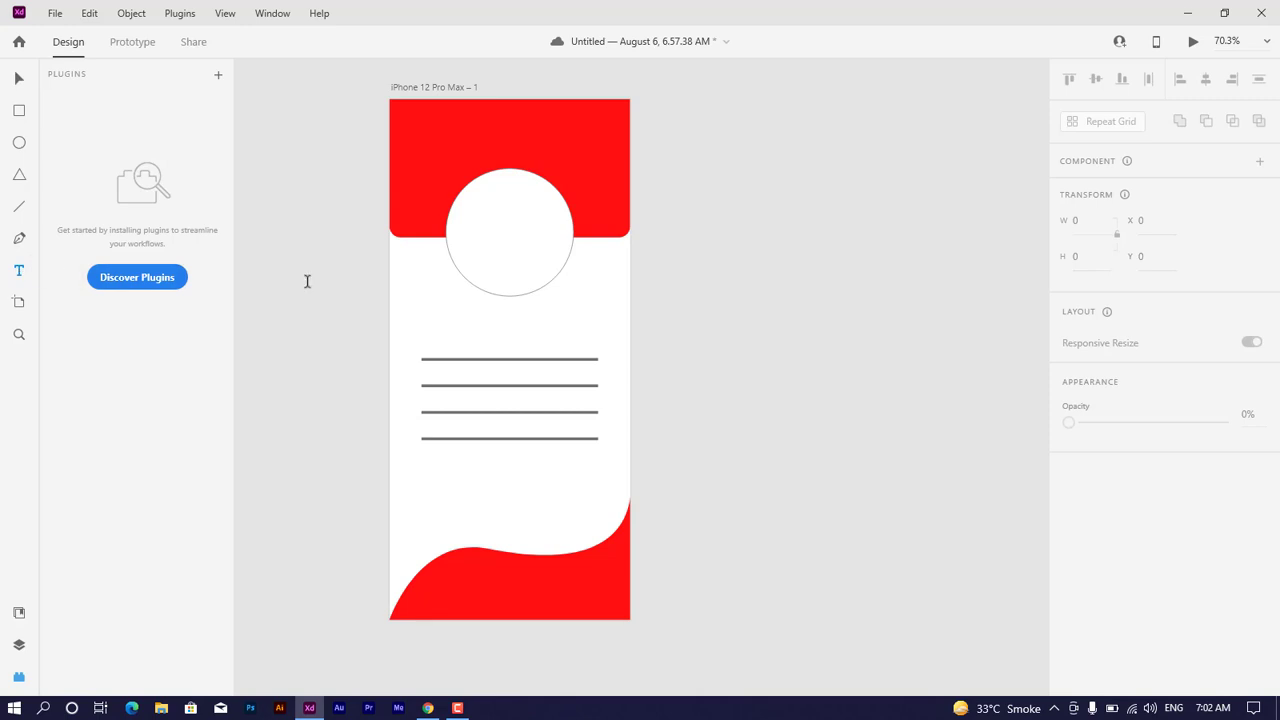
left_click(428, 345)
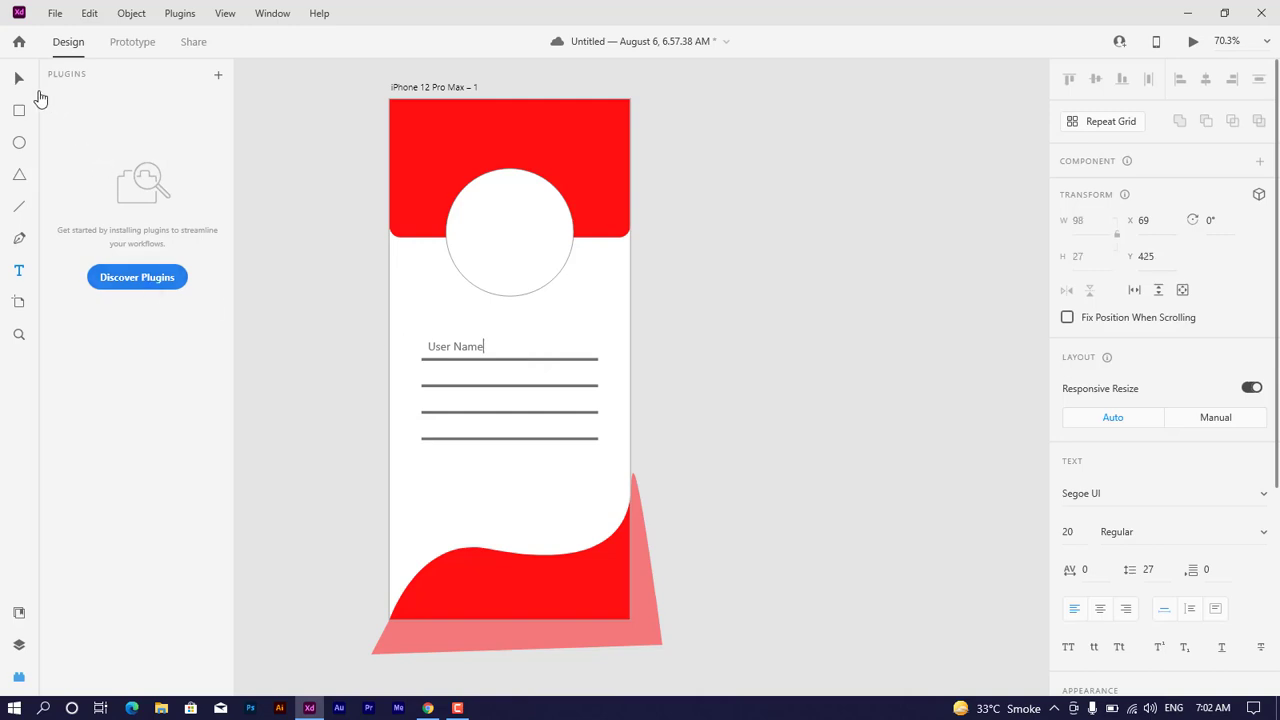
left_click(18, 78)
Step: Duplicate the "User Name" text downward to place a copy above each of the other three lines
left_click_drag(461, 352, 461, 401)
left_click_drag(461, 400, 461, 428)
left_click(757, 449)
left_click_drag(754, 173, 541, 505)
left_click(855, 360)
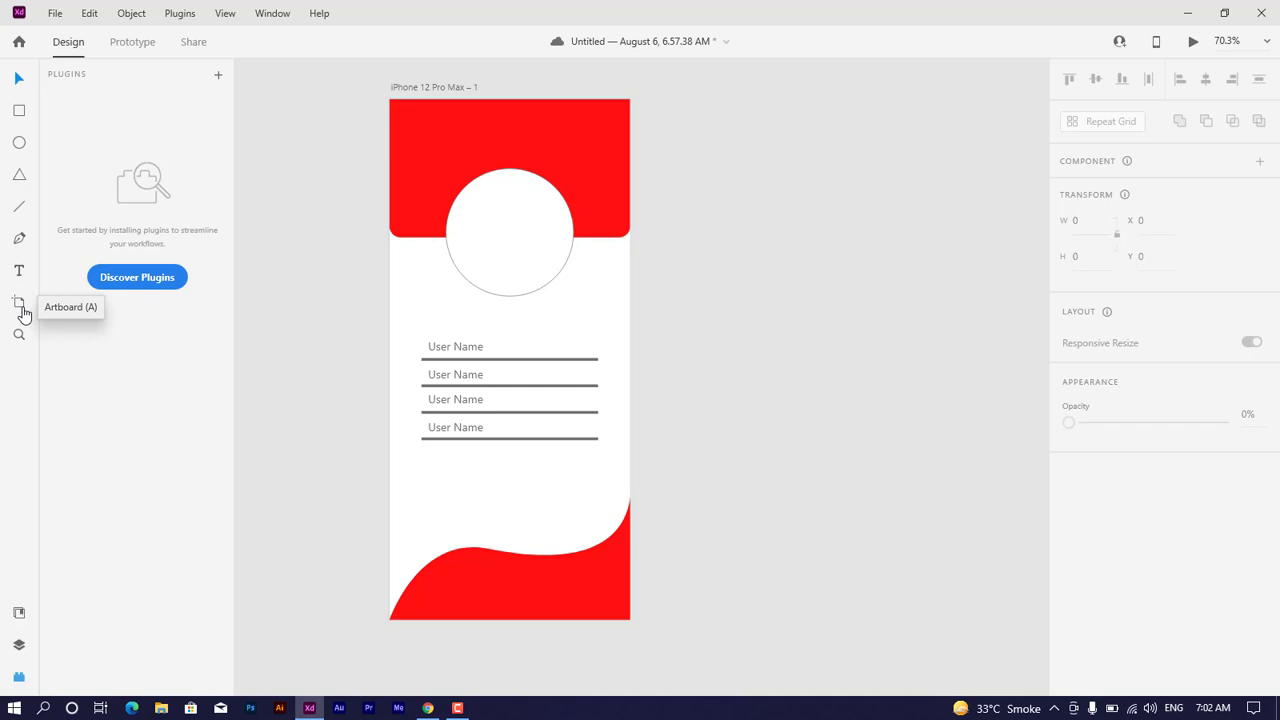
Step: Add a second artboard using the iPhone 12 Pro Max preset
left_click(20, 305)
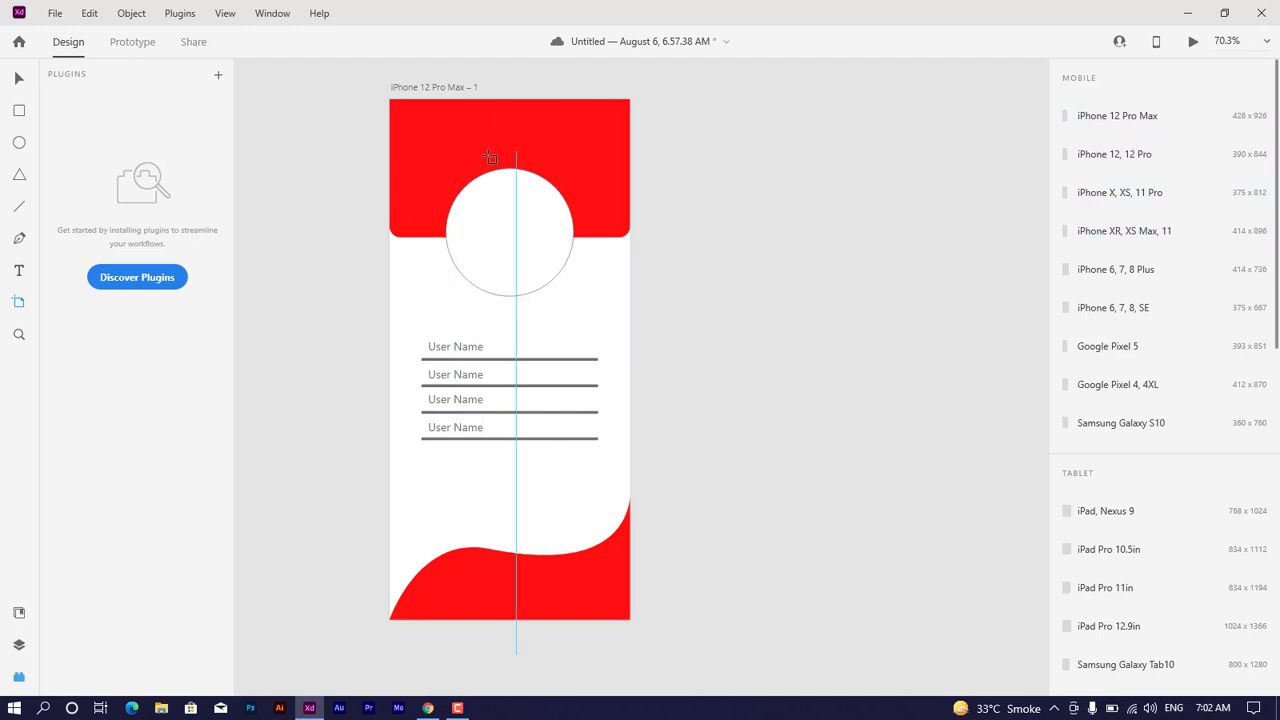
left_click(1116, 125)
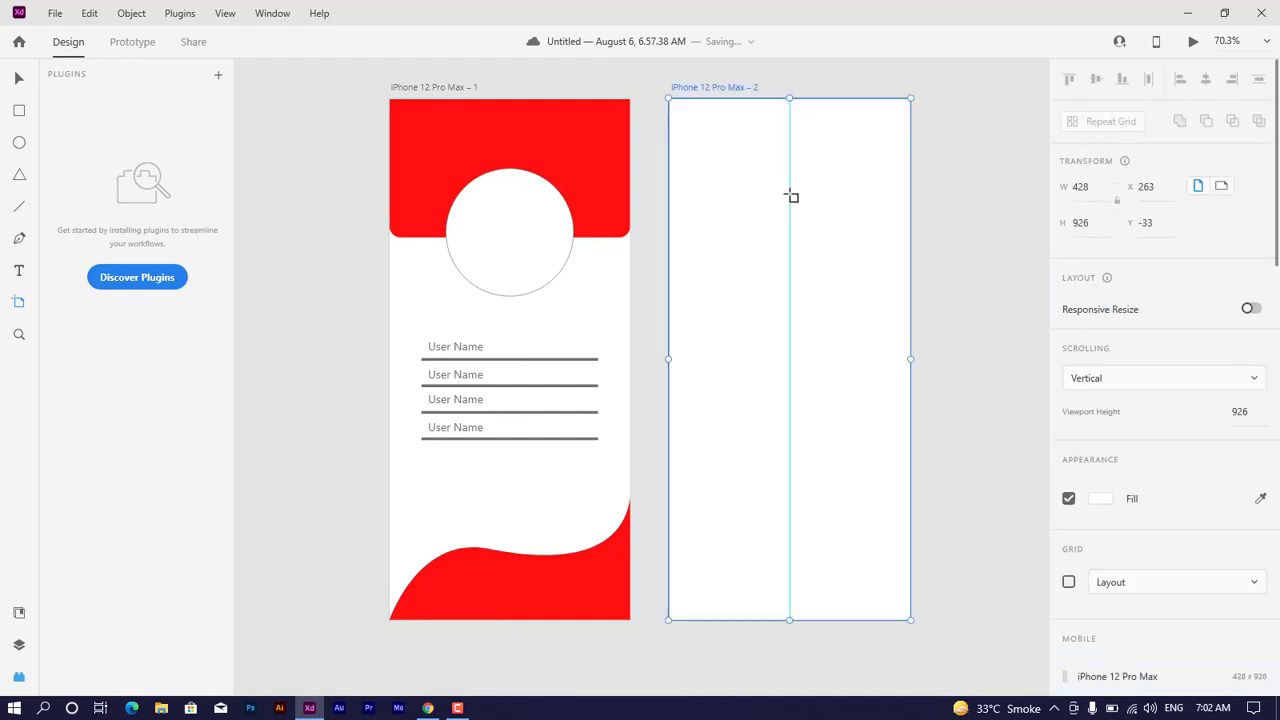
left_click(19, 78)
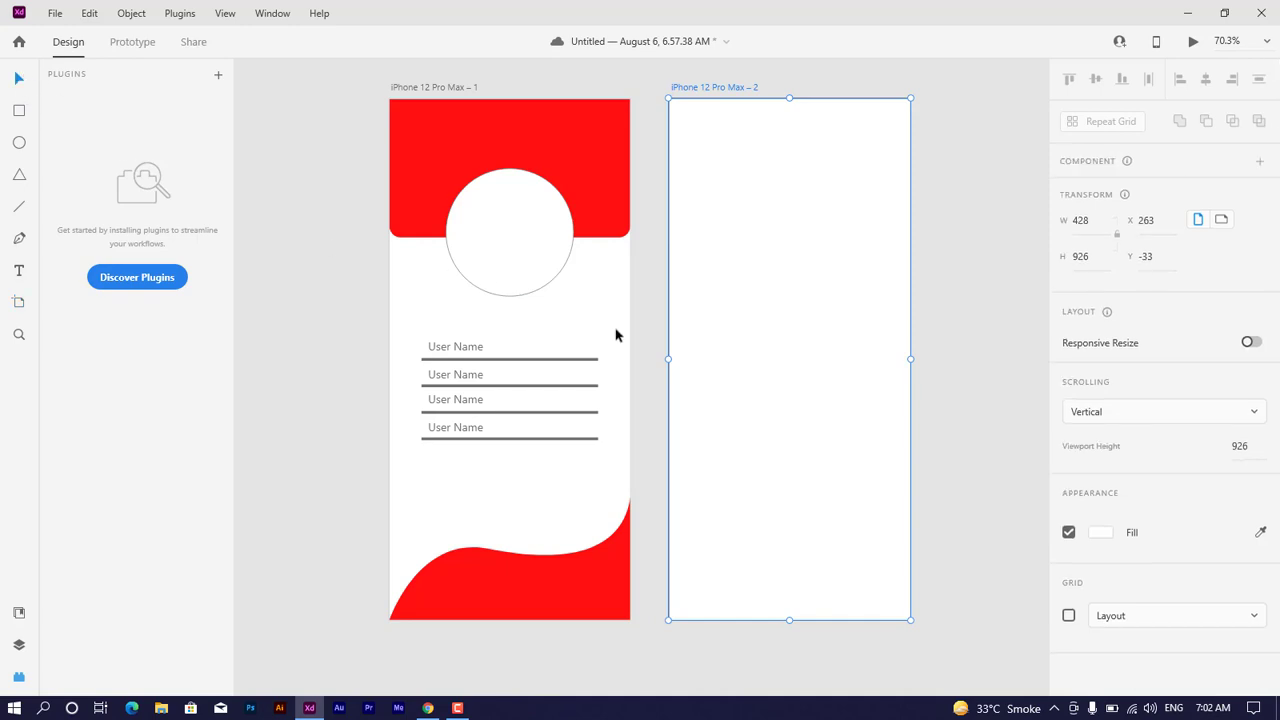
scroll(630, 352, "down", 2)
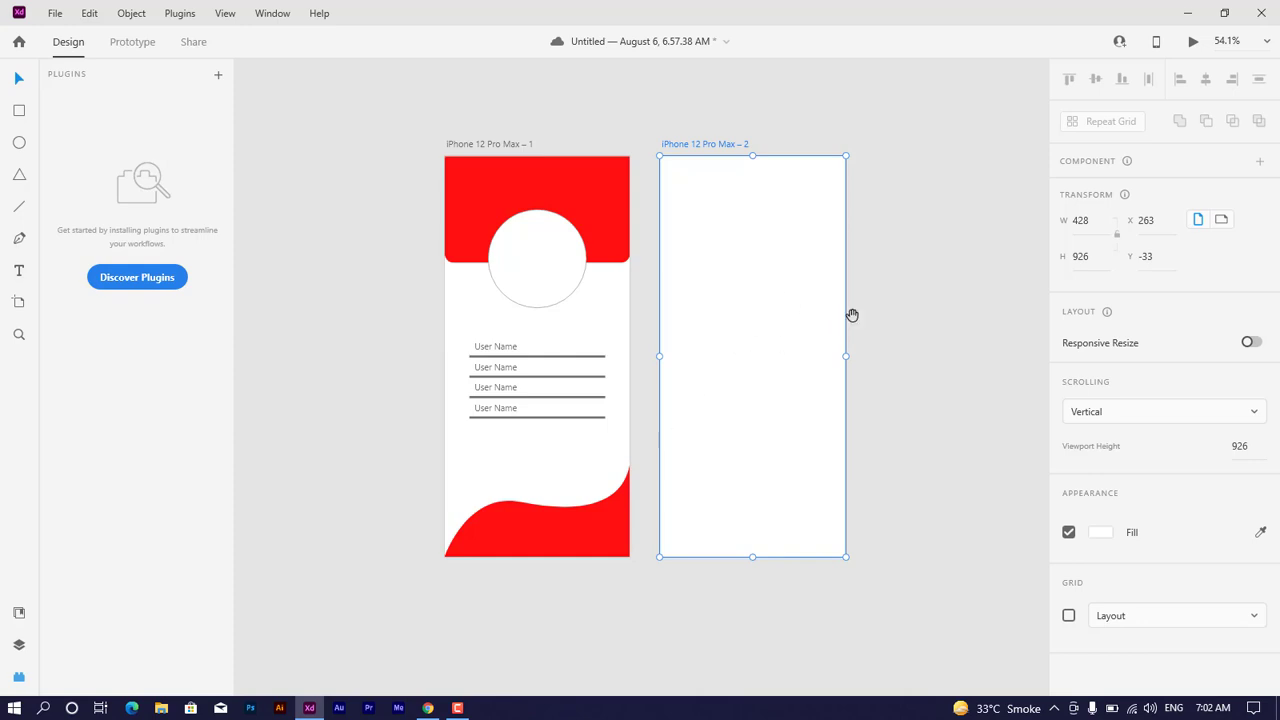
left_click_drag(852, 315, 695, 308)
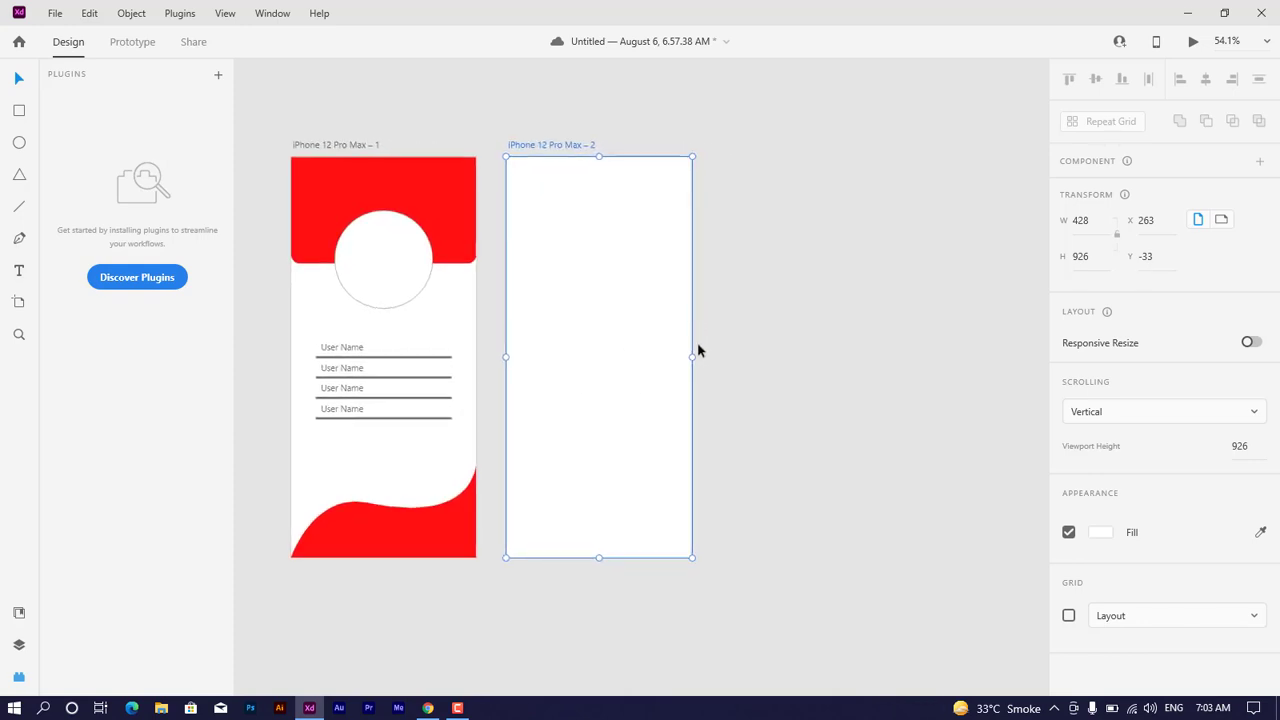
scroll(697, 335, "up", 2)
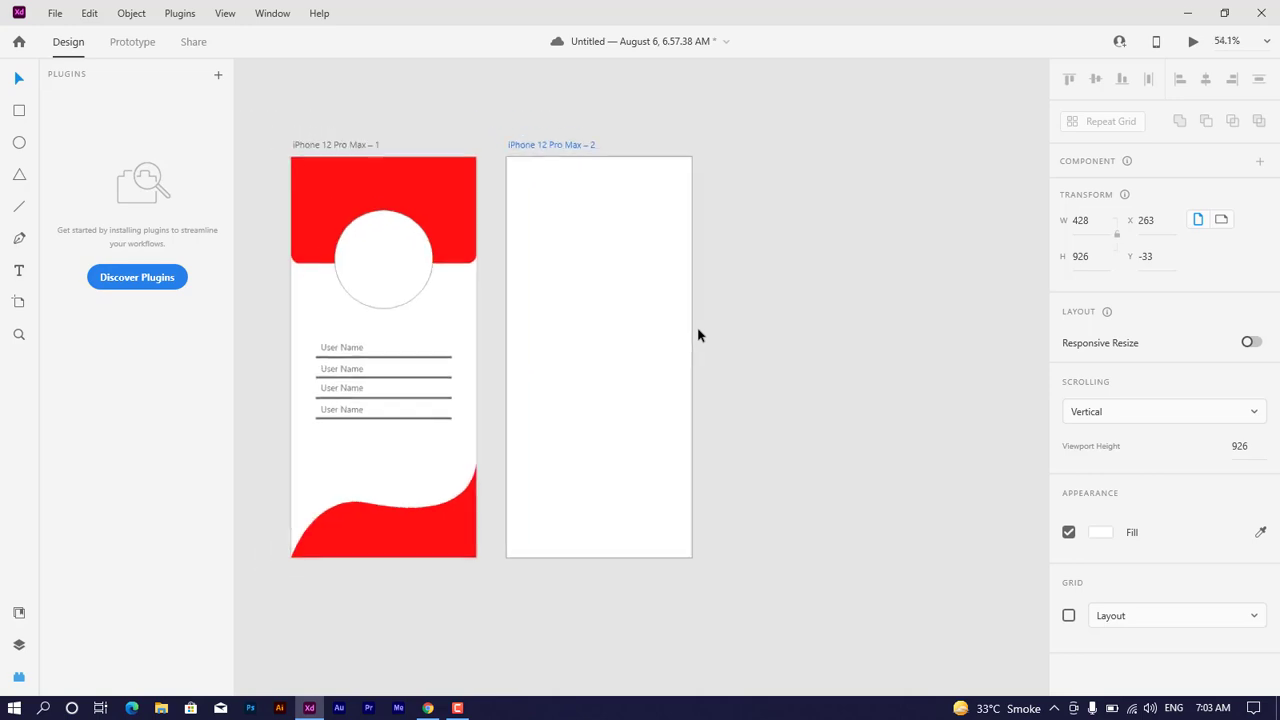
scroll(757, 300, "down", 1)
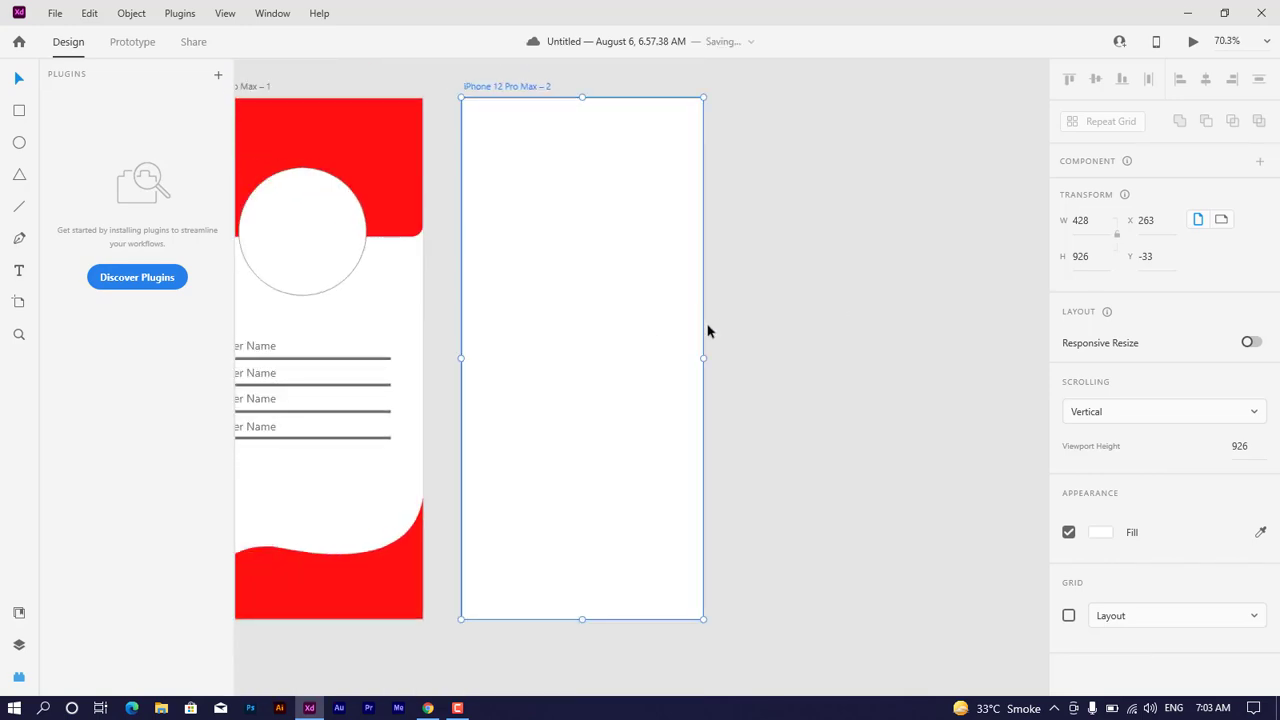
left_click_drag(714, 323, 820, 320)
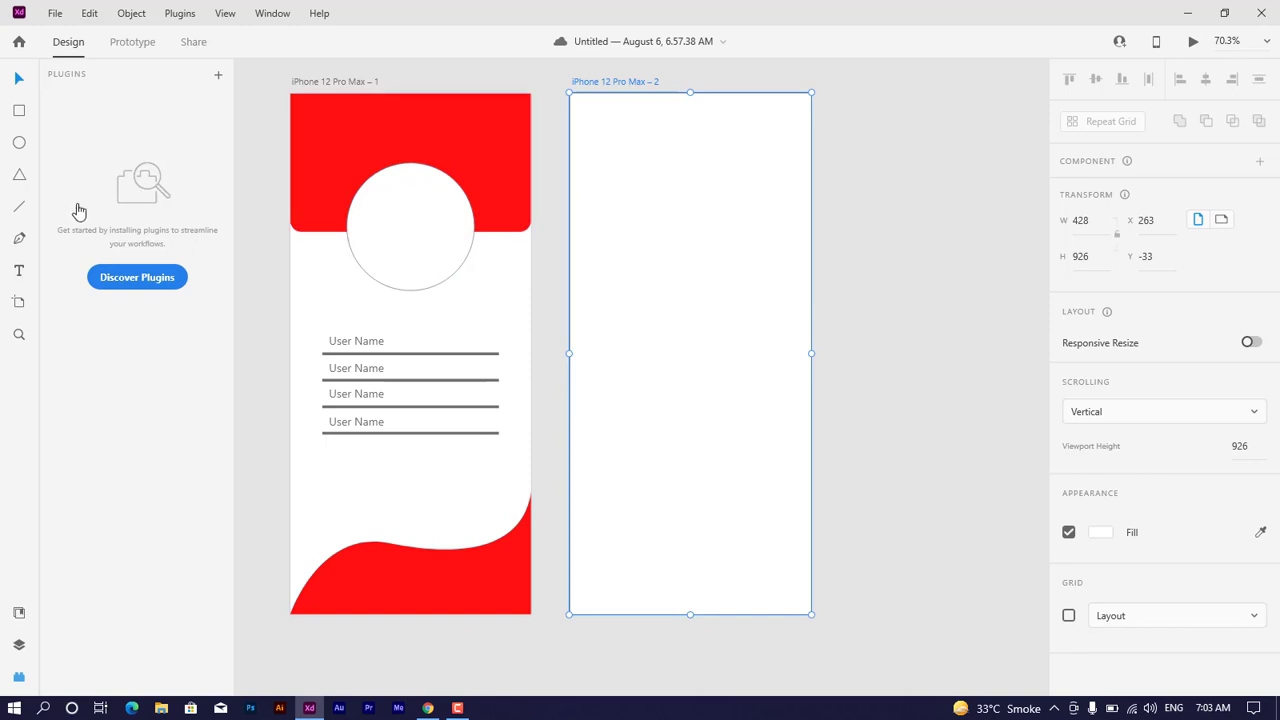
Step: Add a desktop artboard using the Web 1920 preset, 1920 x 1080
left_click(31, 316)
scroll(1134, 317, "down", 5)
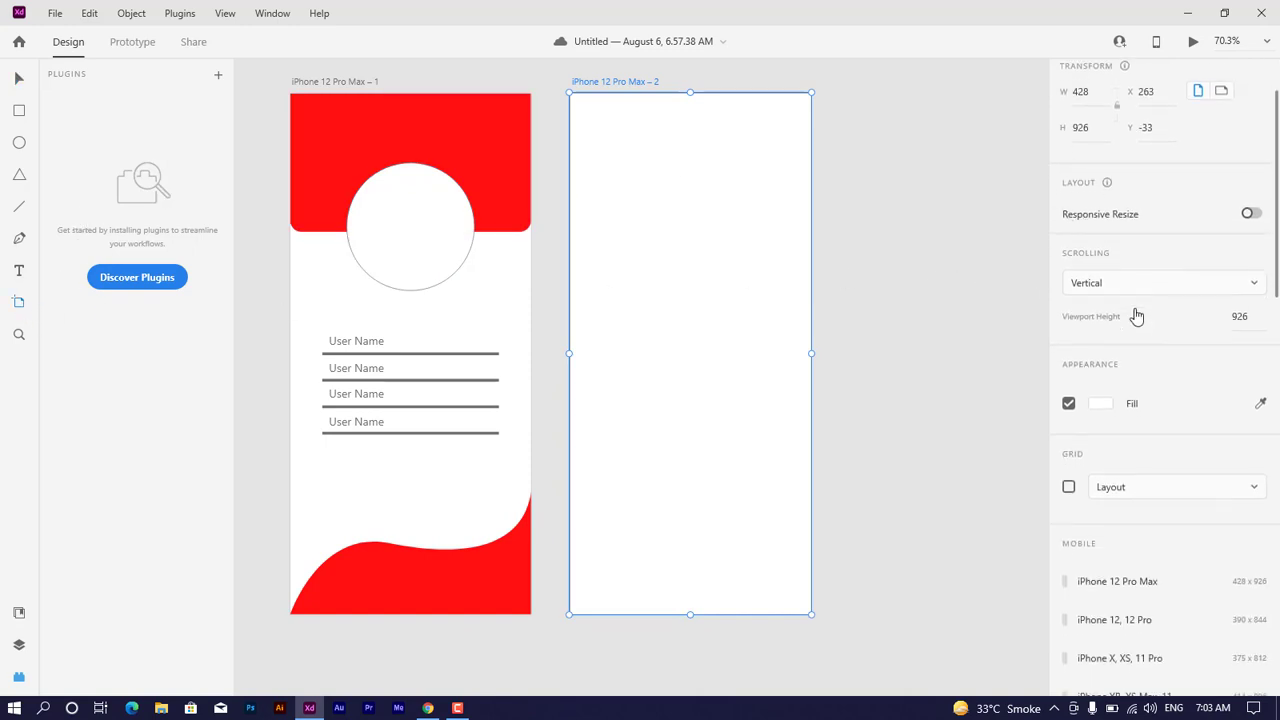
scroll(1136, 315, "down", 10)
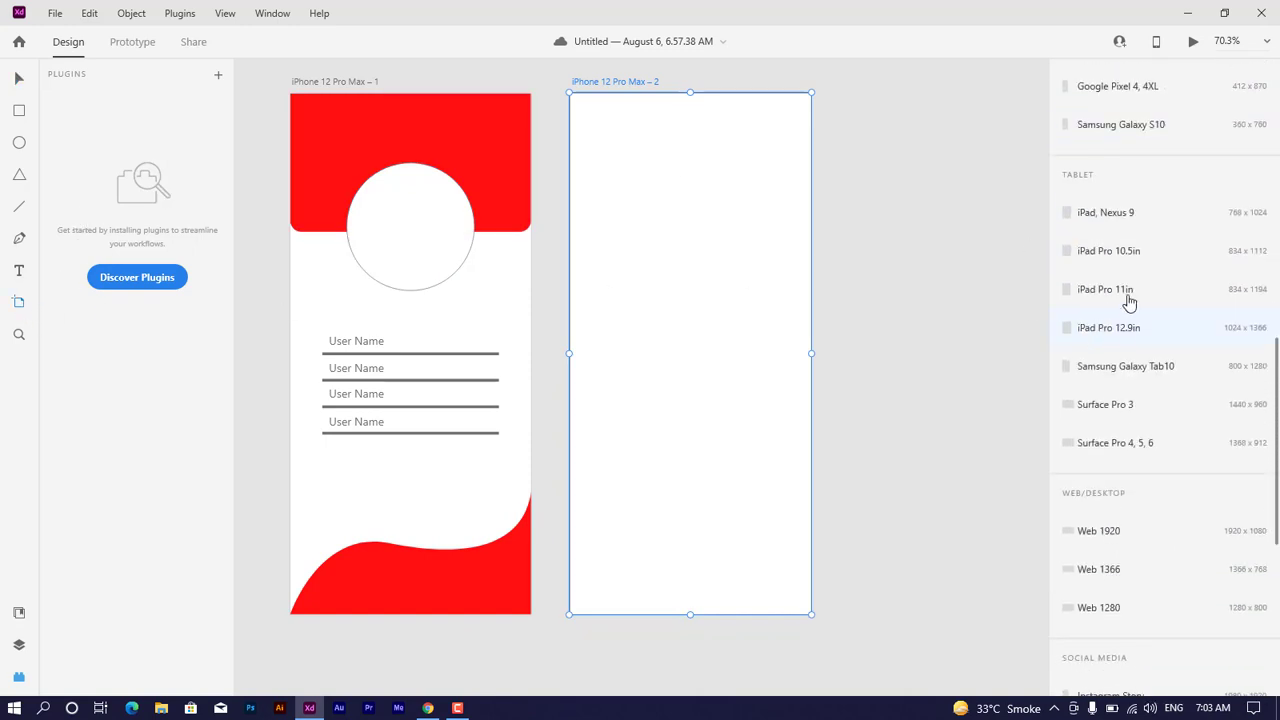
scroll(1097, 298, "down", 1)
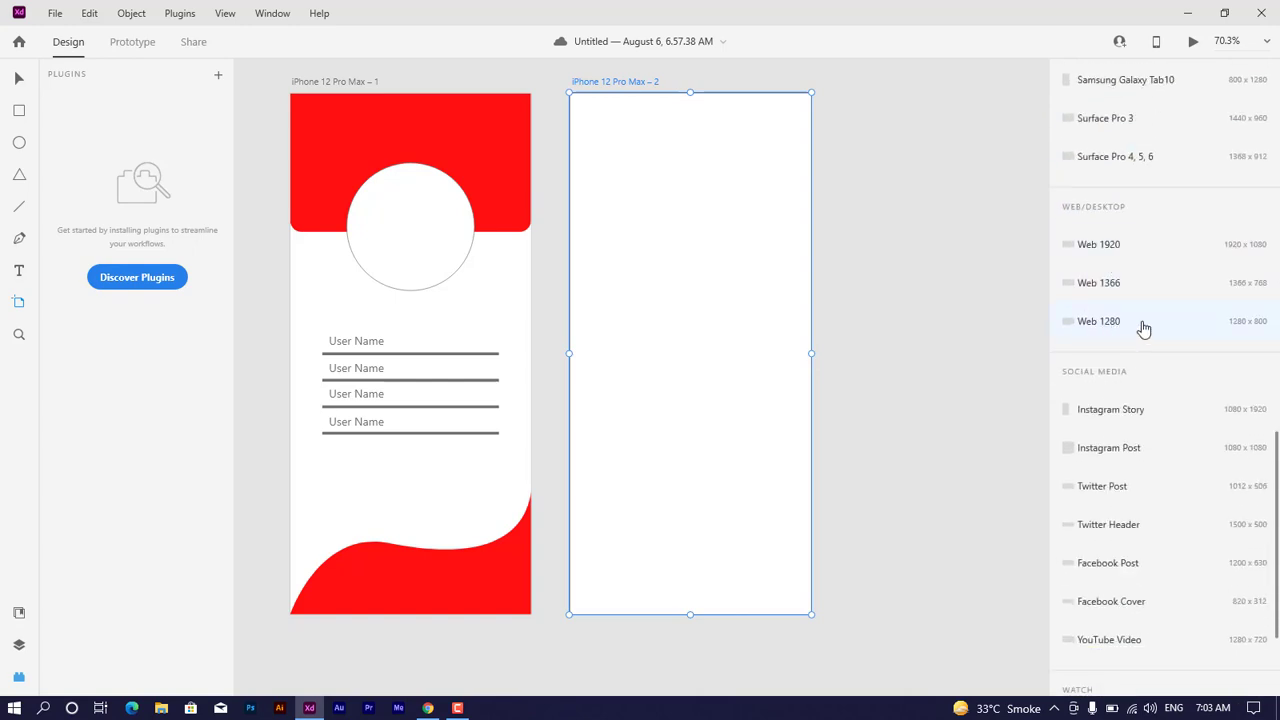
left_click(1120, 250)
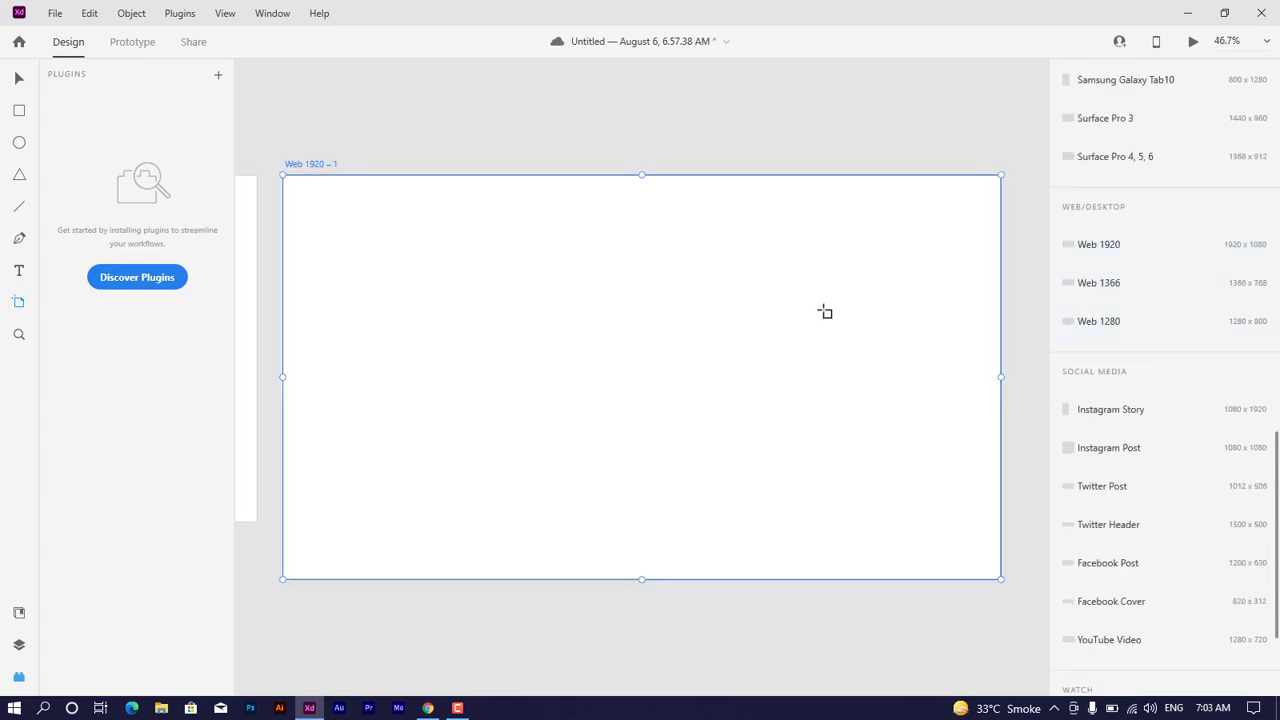
left_click(18, 79)
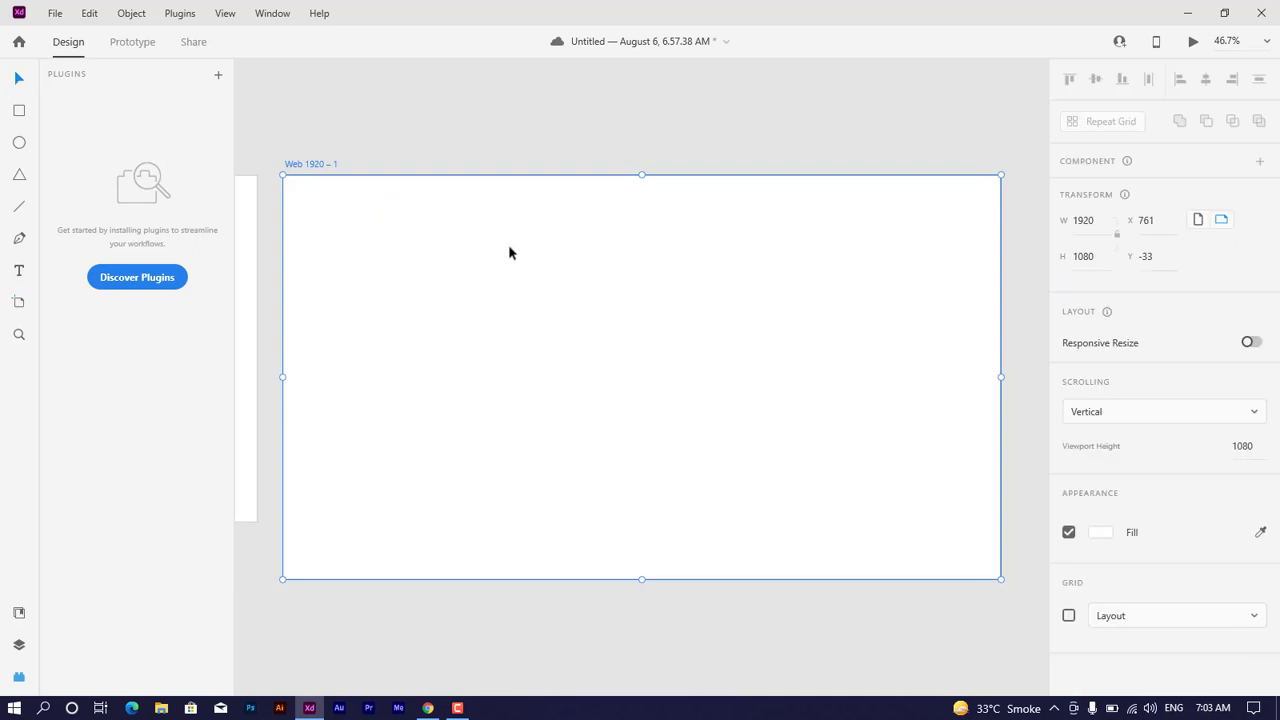
Step: Zoom in closely on the "User Name" rows of the first artboard
left_click_drag(434, 331, 586, 305)
left_click_drag(363, 358, 634, 366)
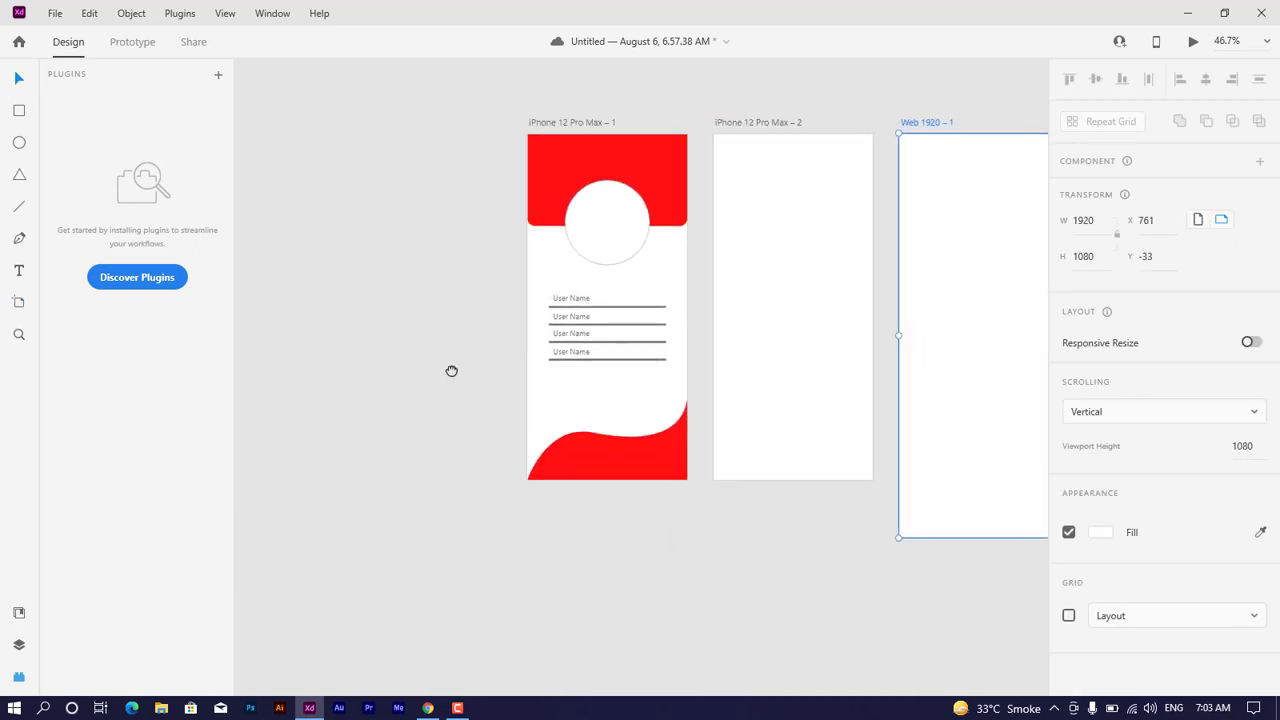
left_click_drag(460, 367, 374, 429)
left_click_drag(709, 246, 757, 223)
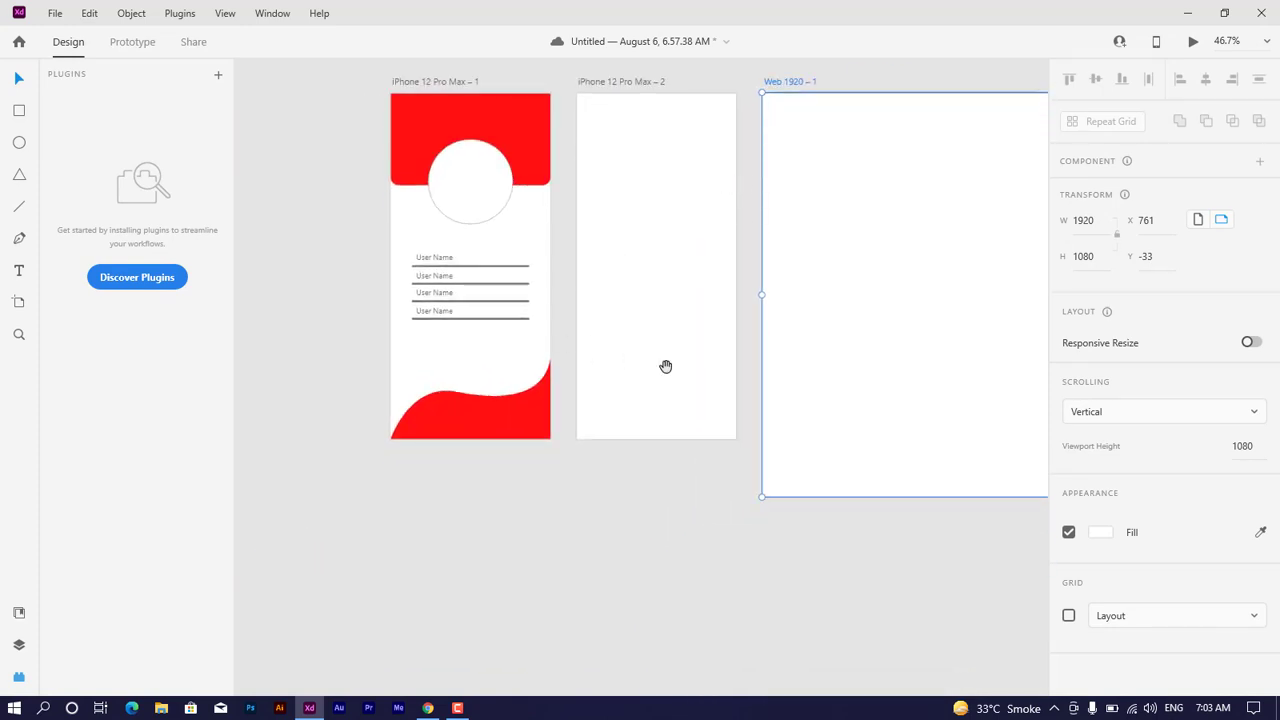
left_click_drag(647, 280, 631, 309)
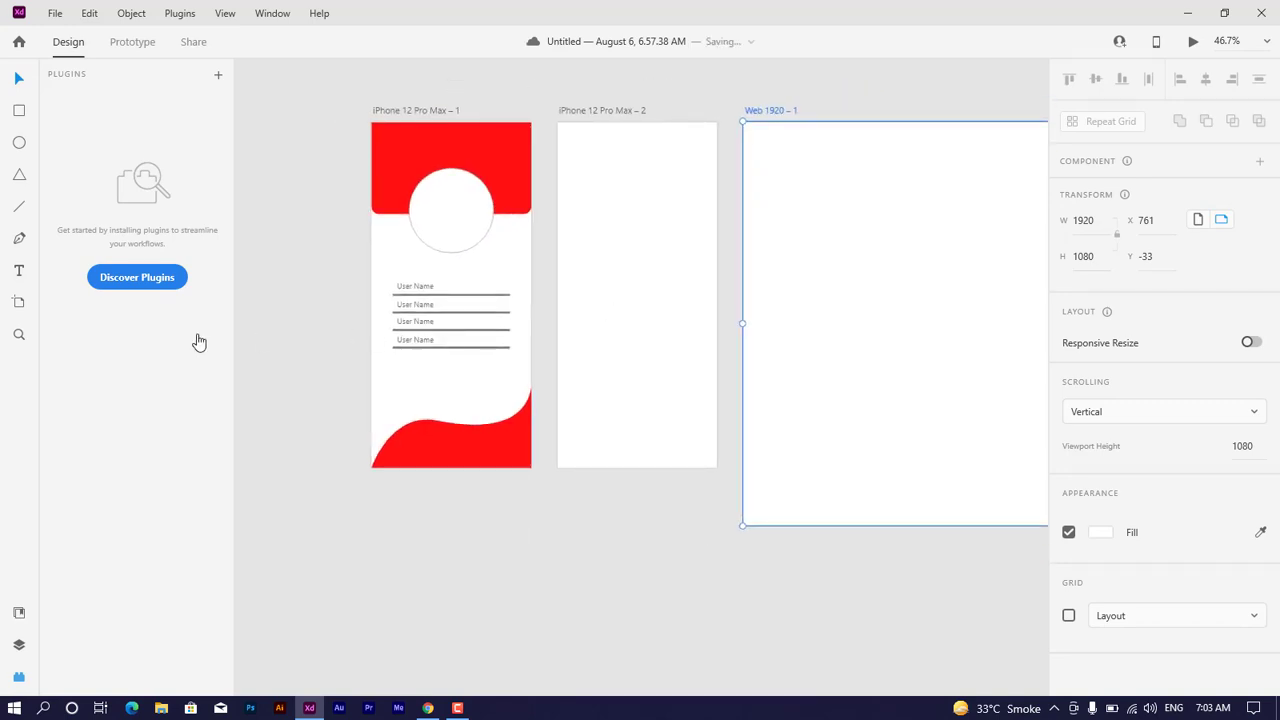
left_click(19, 336)
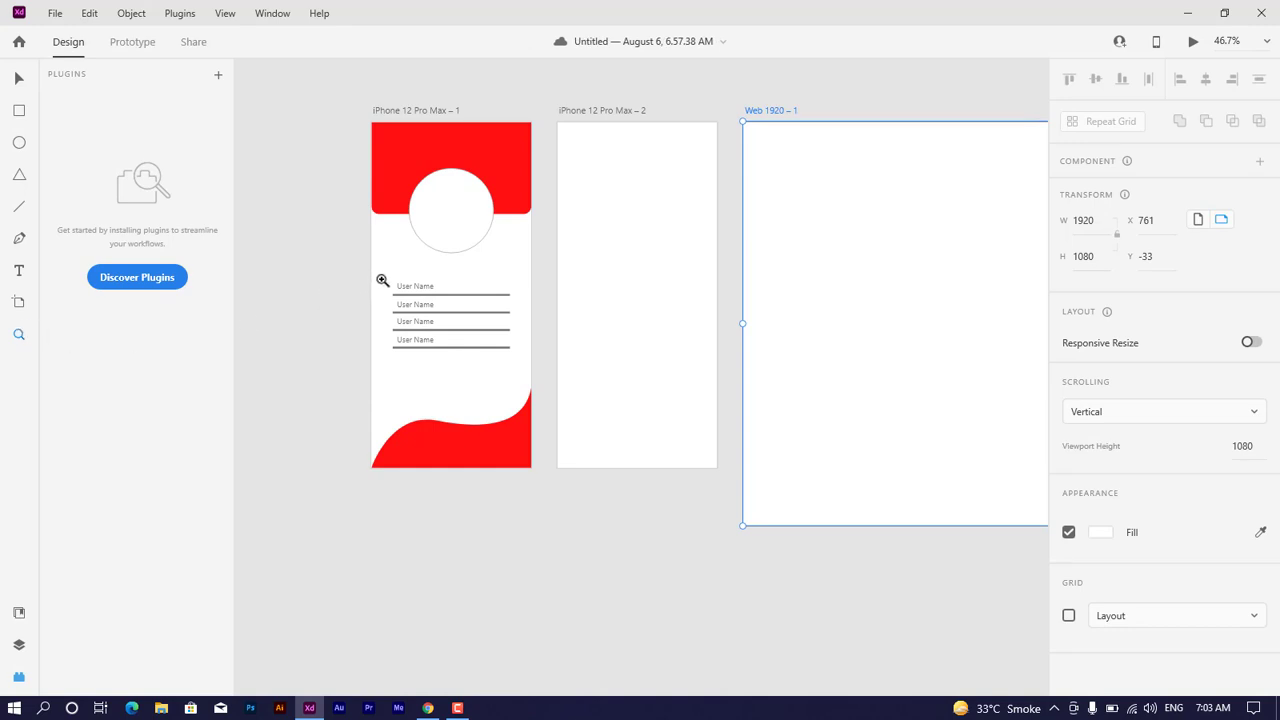
left_click_drag(382, 280, 518, 299)
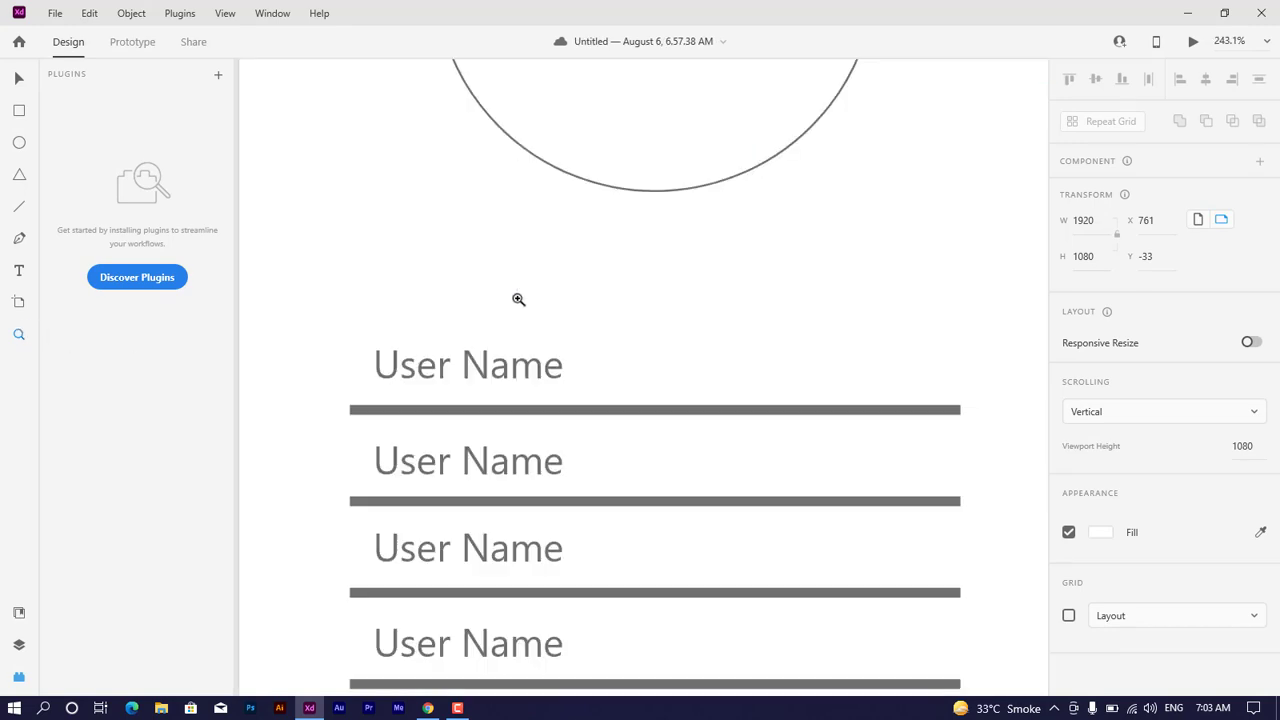
Step: Open the document assets in the libraries to view colors, character styles and components
left_click(19, 615)
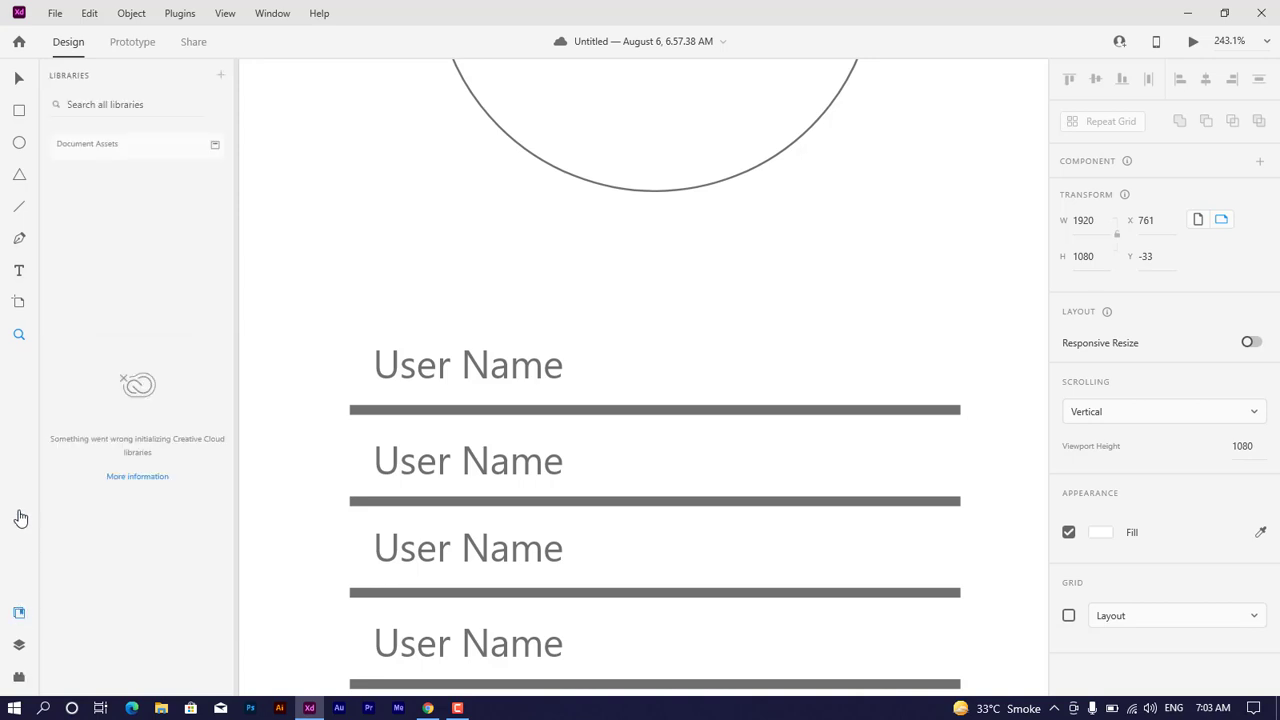
left_click(215, 149)
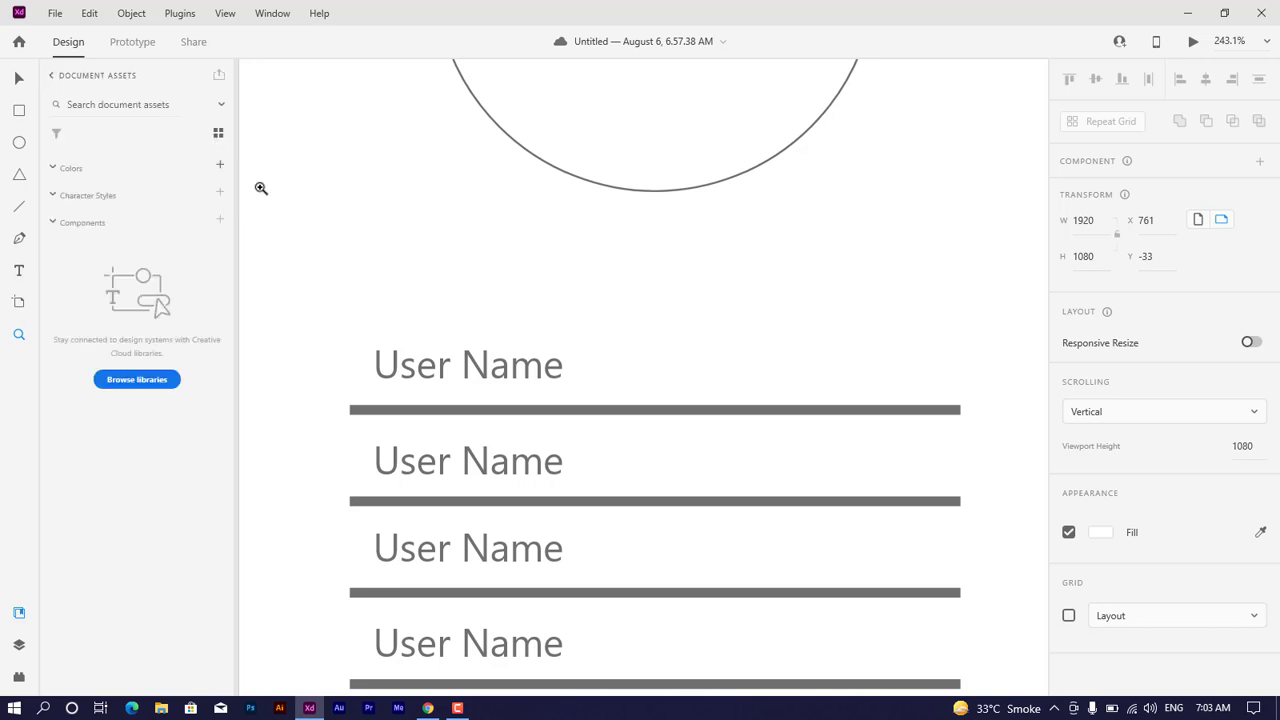
scroll(437, 243, "down", 1)
key("super")
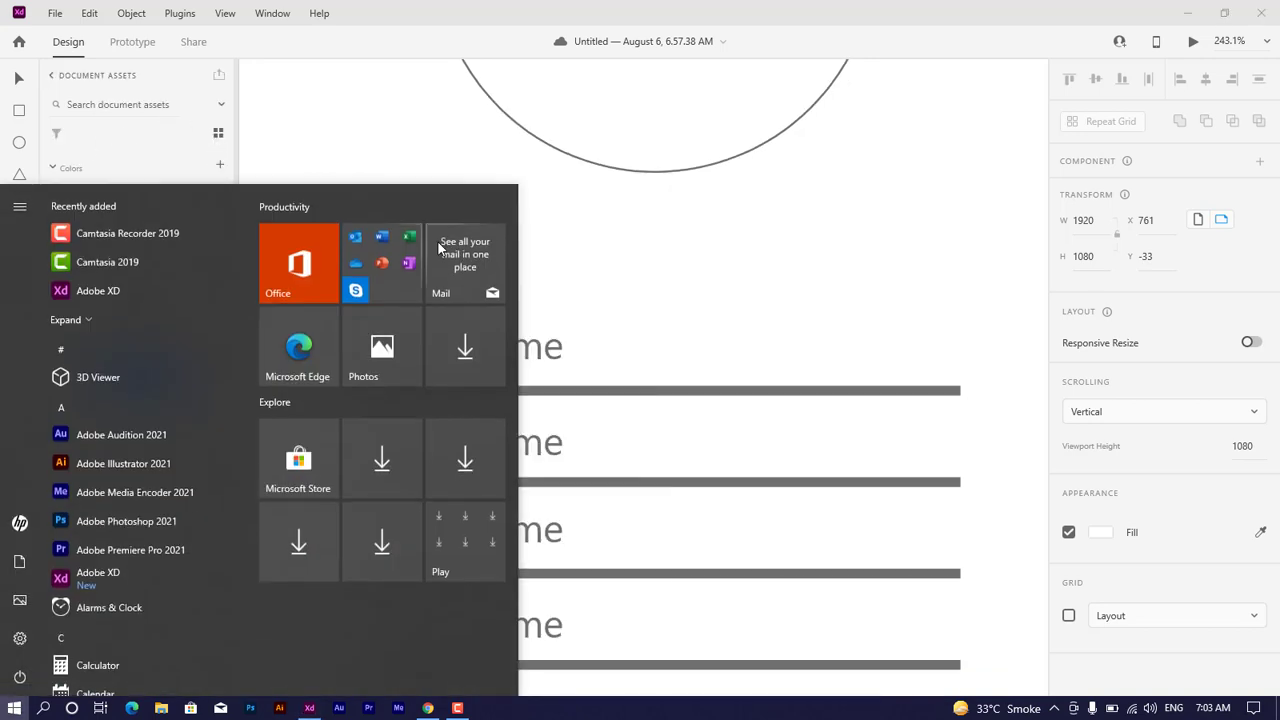
left_click(592, 6)
scroll(607, 254, "down", 6)
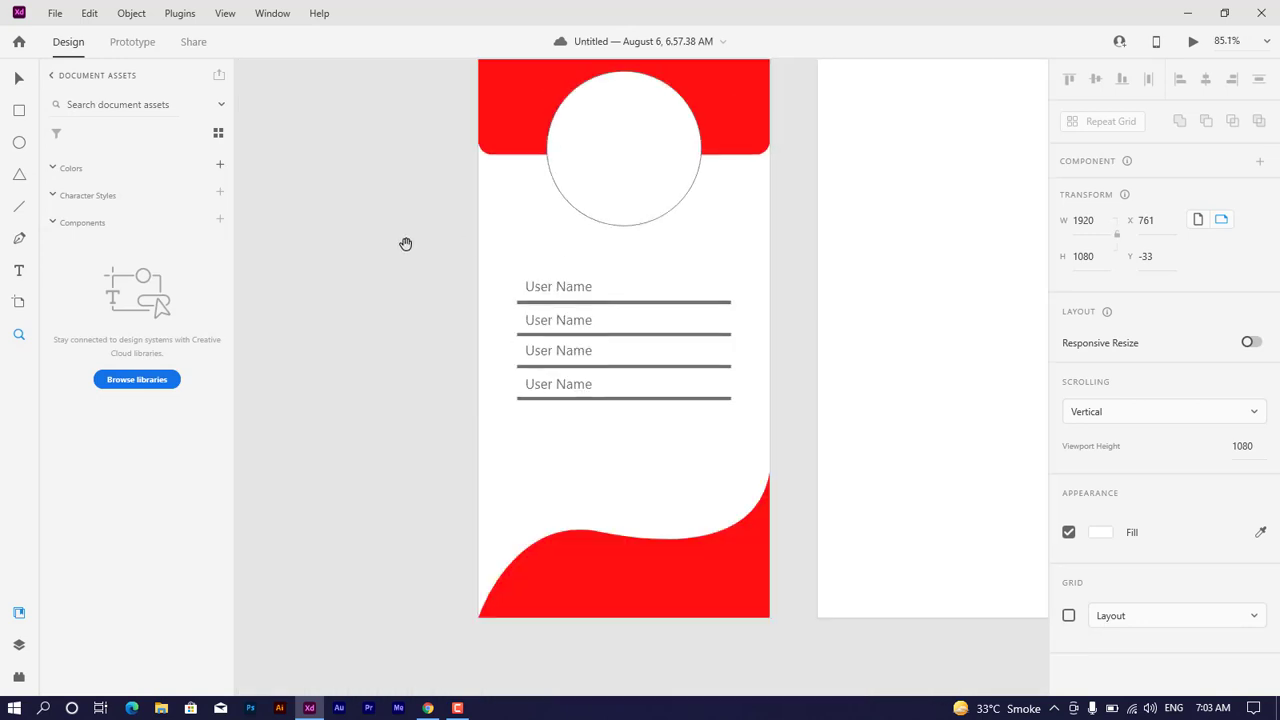
Step: Add the red fill of the first artboard's header rectangle to the document colors
left_click_drag(405, 244, 341, 330)
left_click(18, 78)
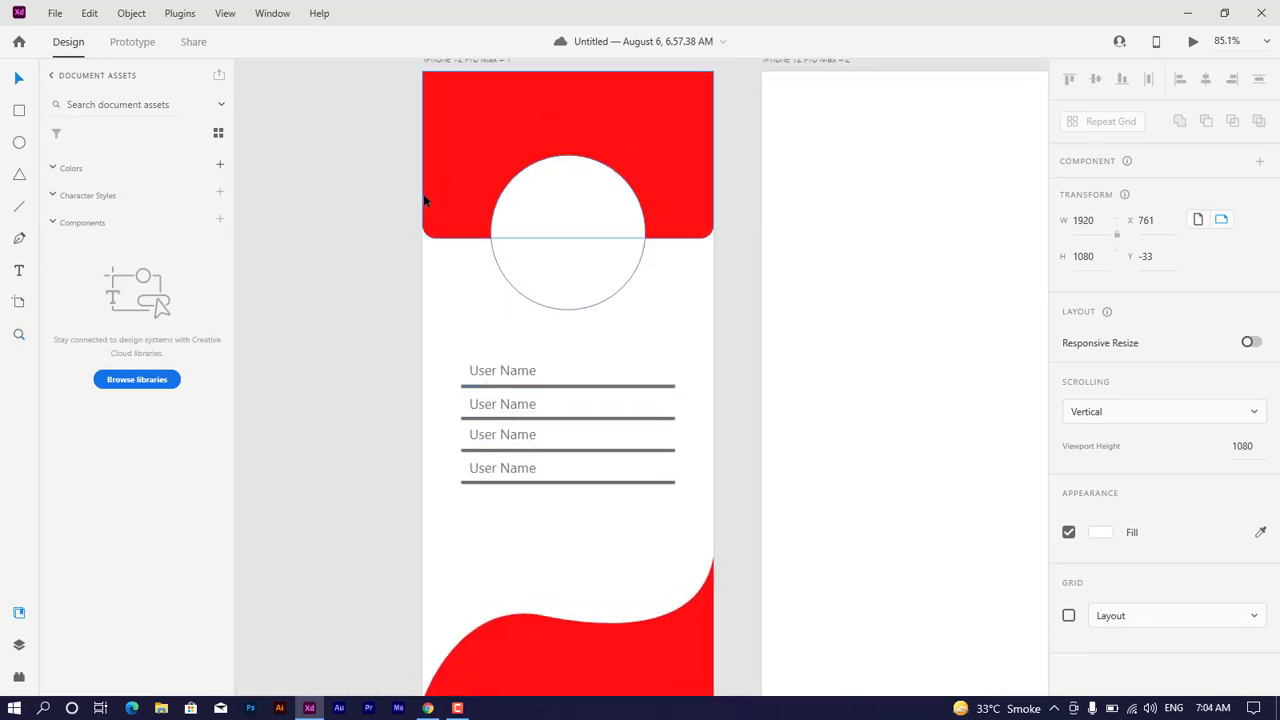
left_click(445, 171)
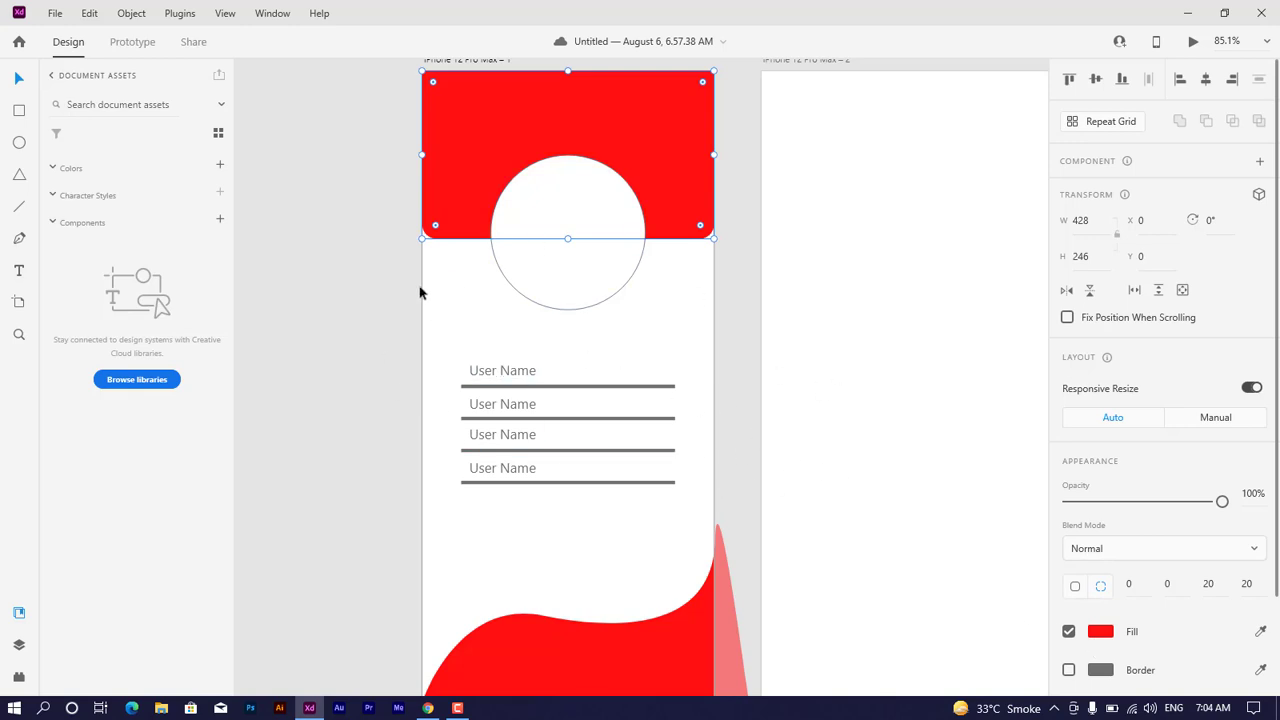
left_click(219, 164)
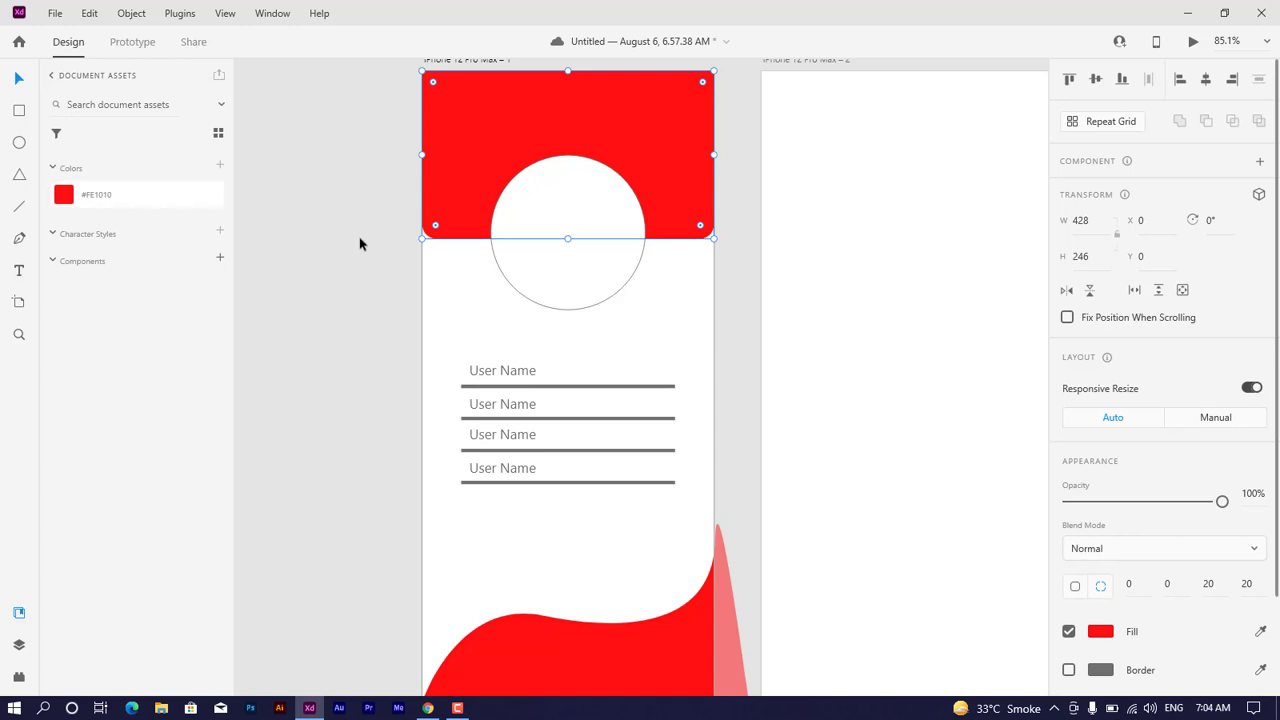
Step: Save the first "User Name" text's formatting as a character style and turn the white circle into a component
left_click(524, 375)
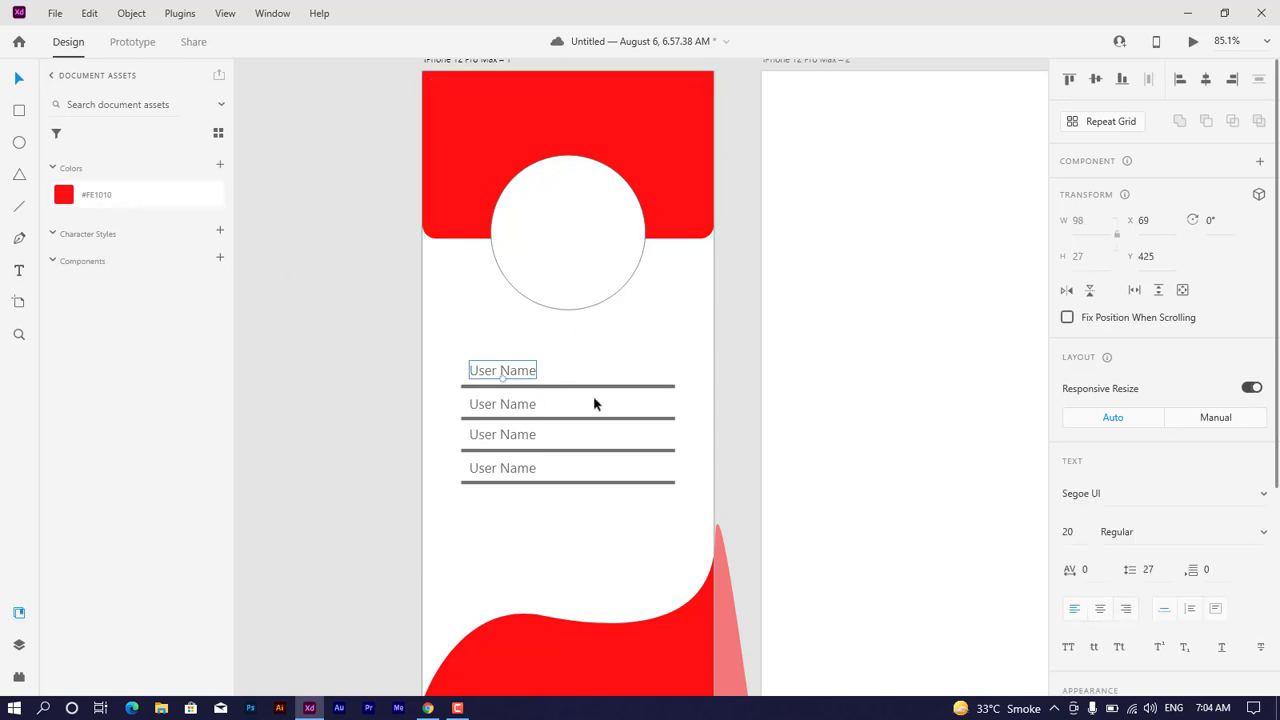
left_click(222, 233)
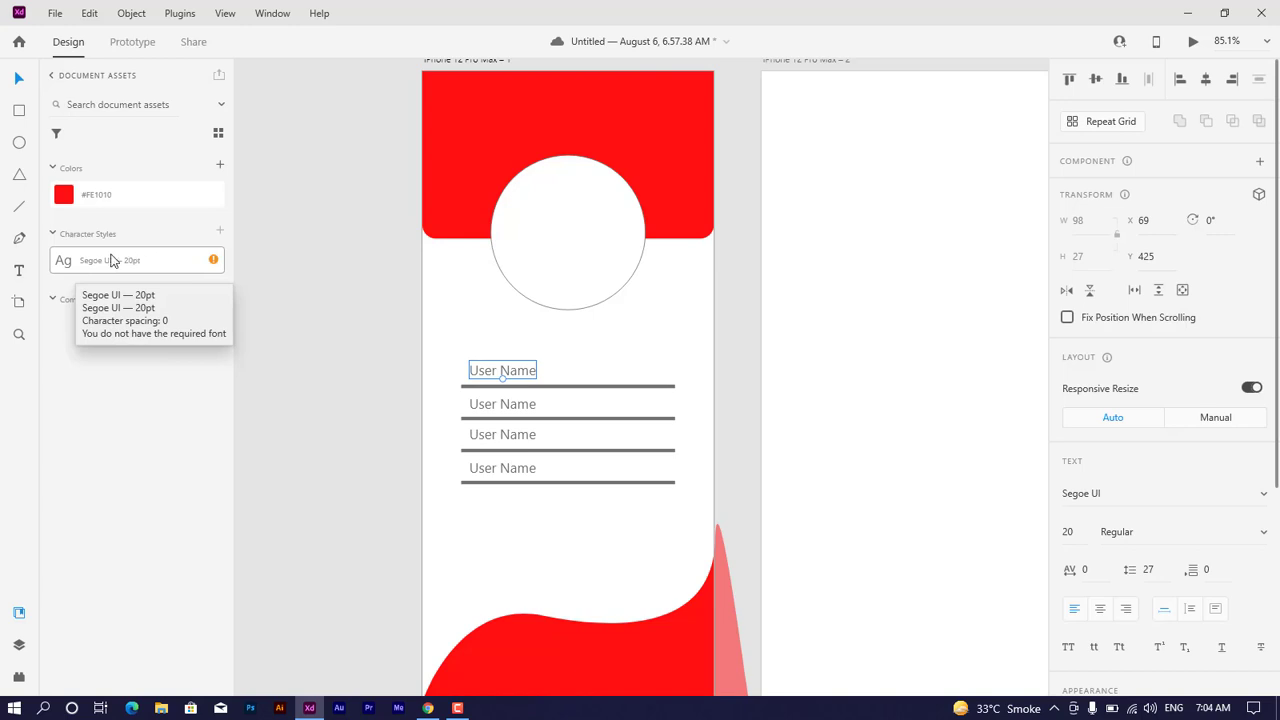
scroll(592, 476, "down", 1)
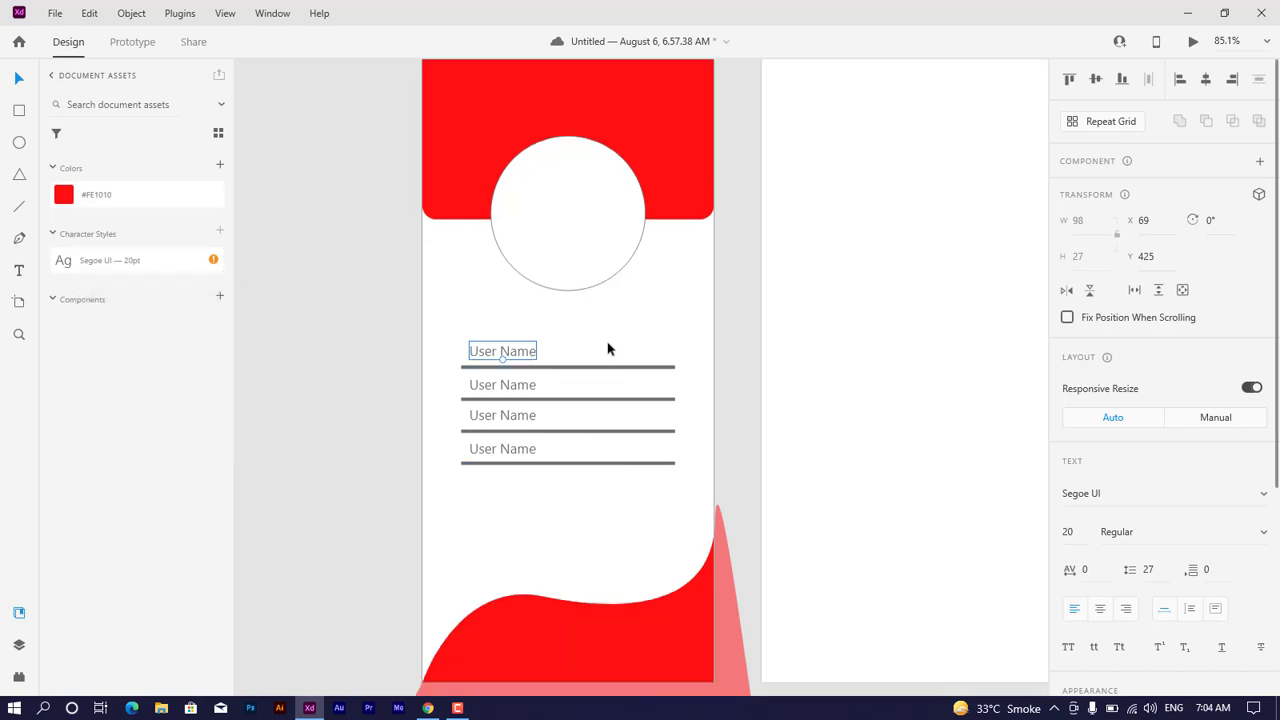
left_click(592, 250)
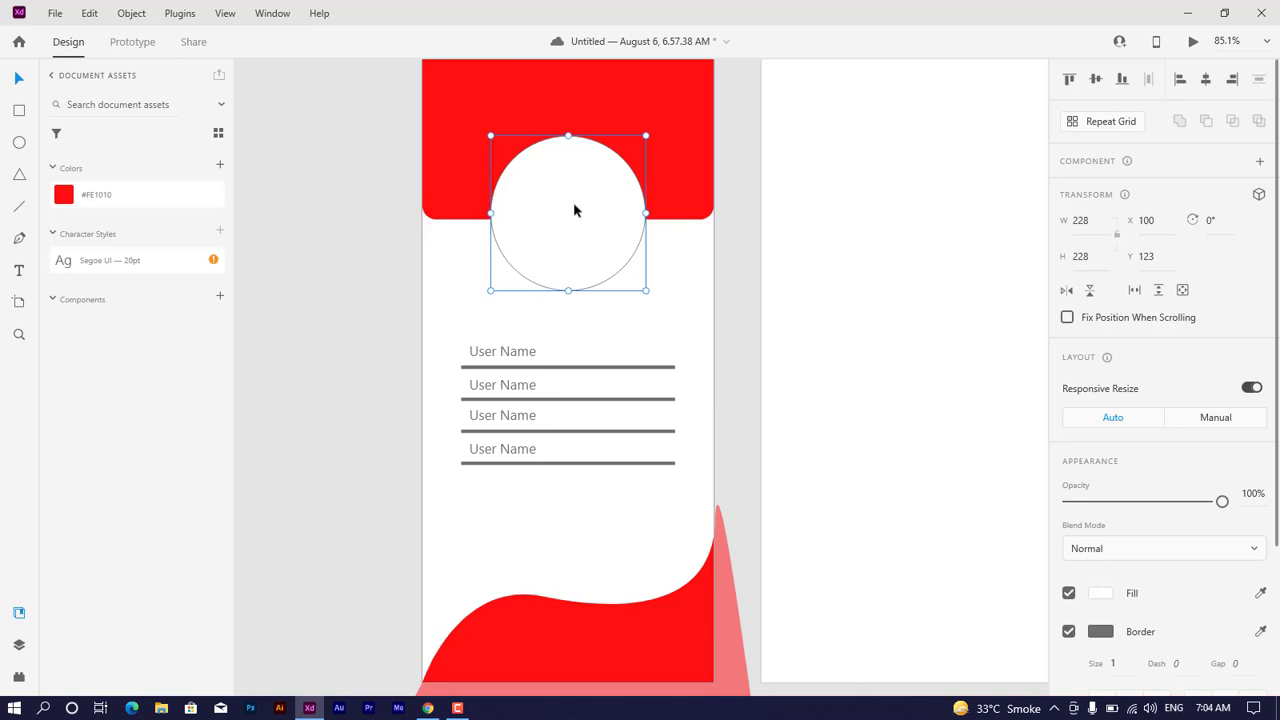
left_click(220, 301)
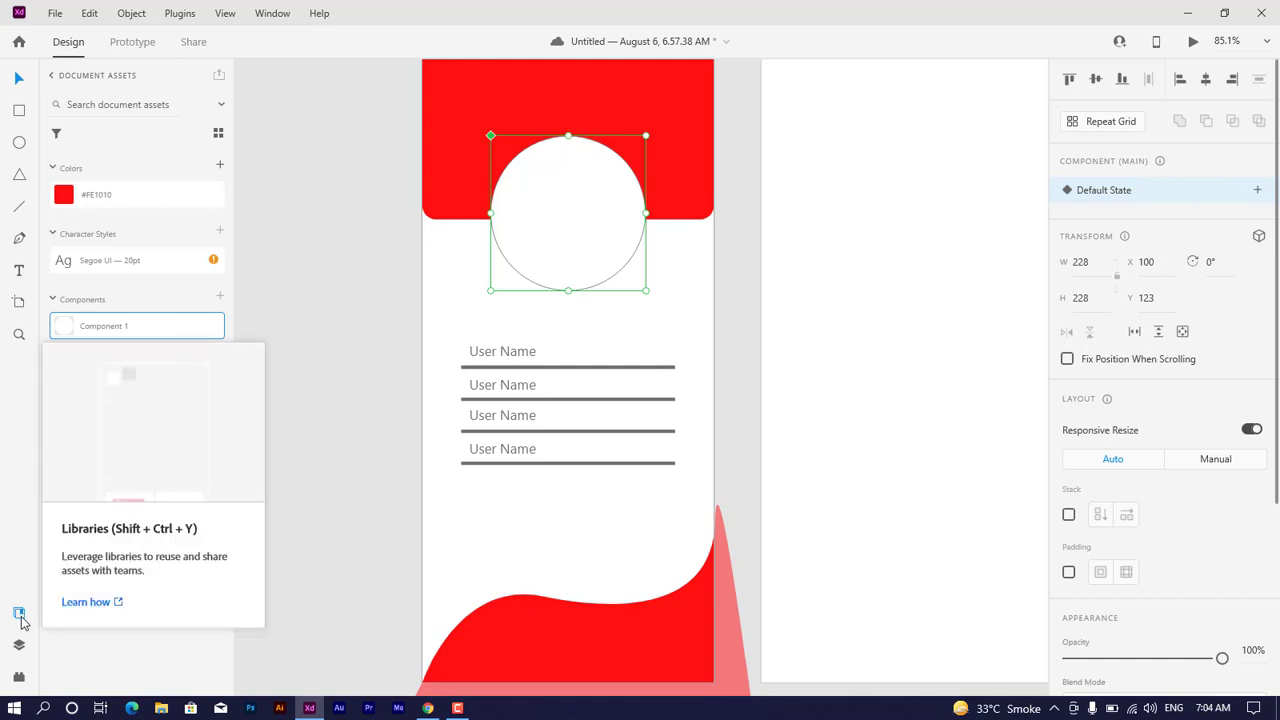
Step: Examine the layers list, viewing the first artboard's objects and the artboards of the document
left_click(19, 646)
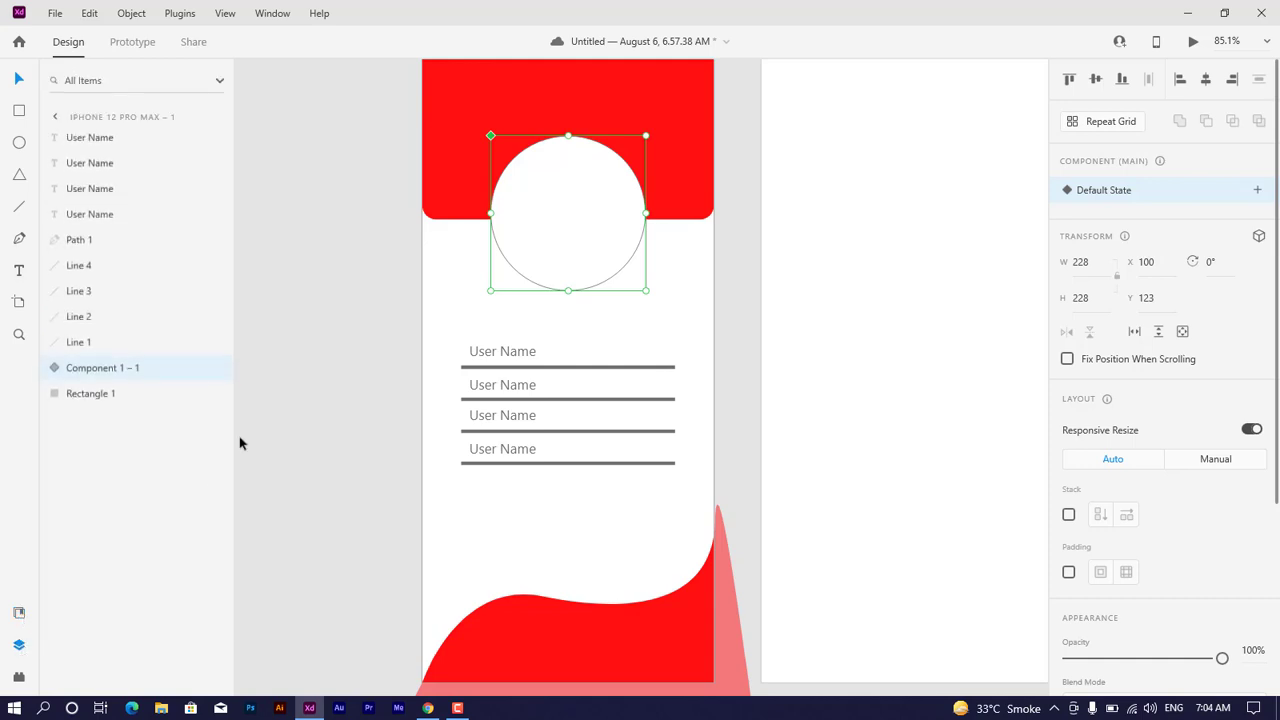
left_click_drag(343, 106, 650, 690)
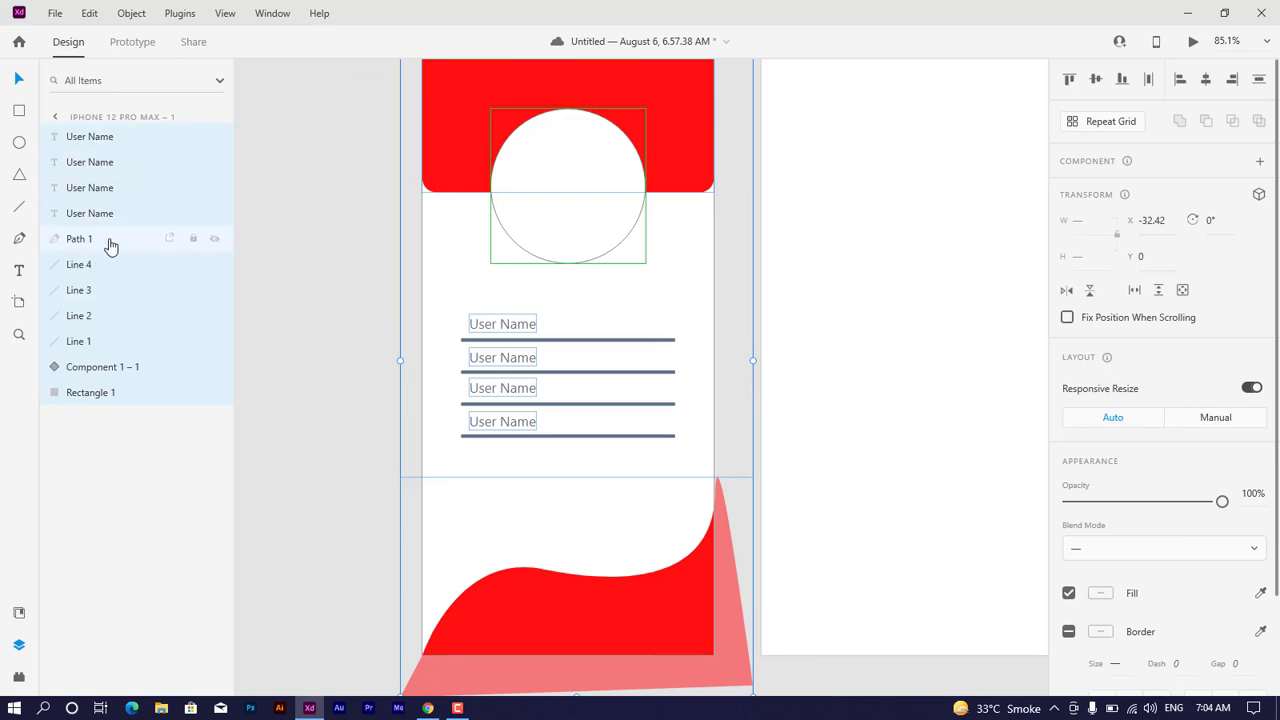
left_click(276, 323)
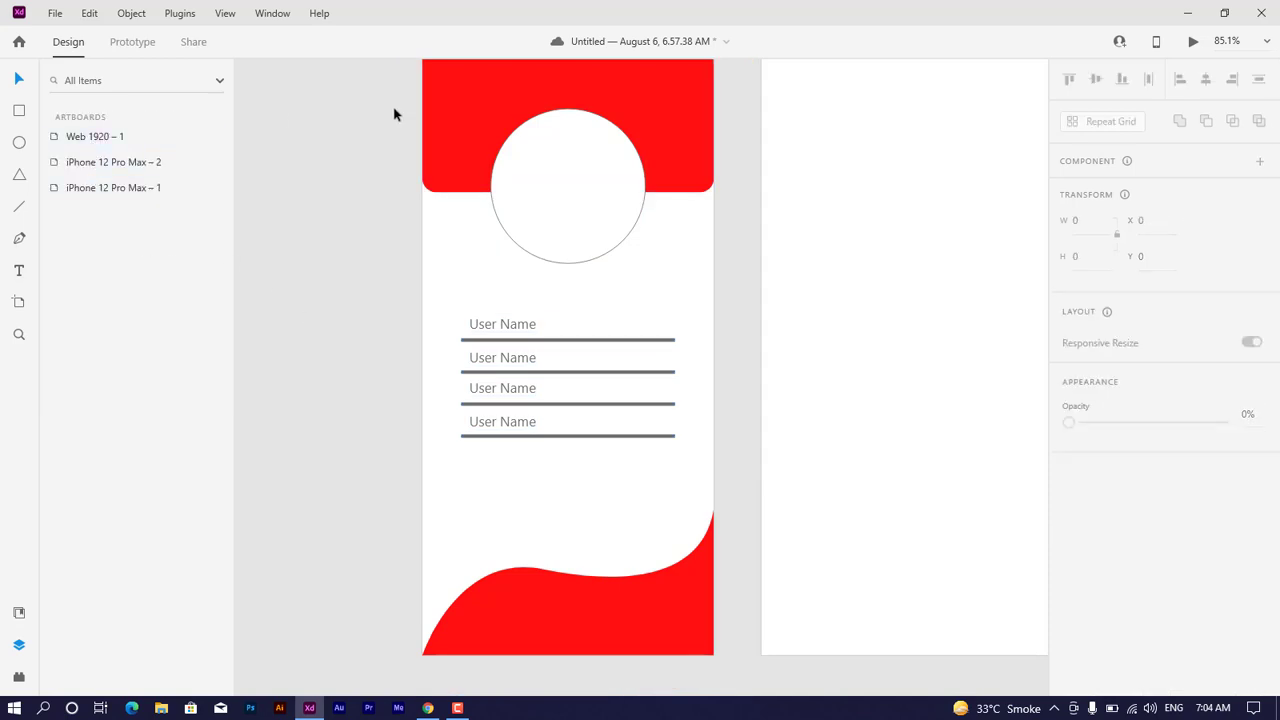
left_click(19, 645)
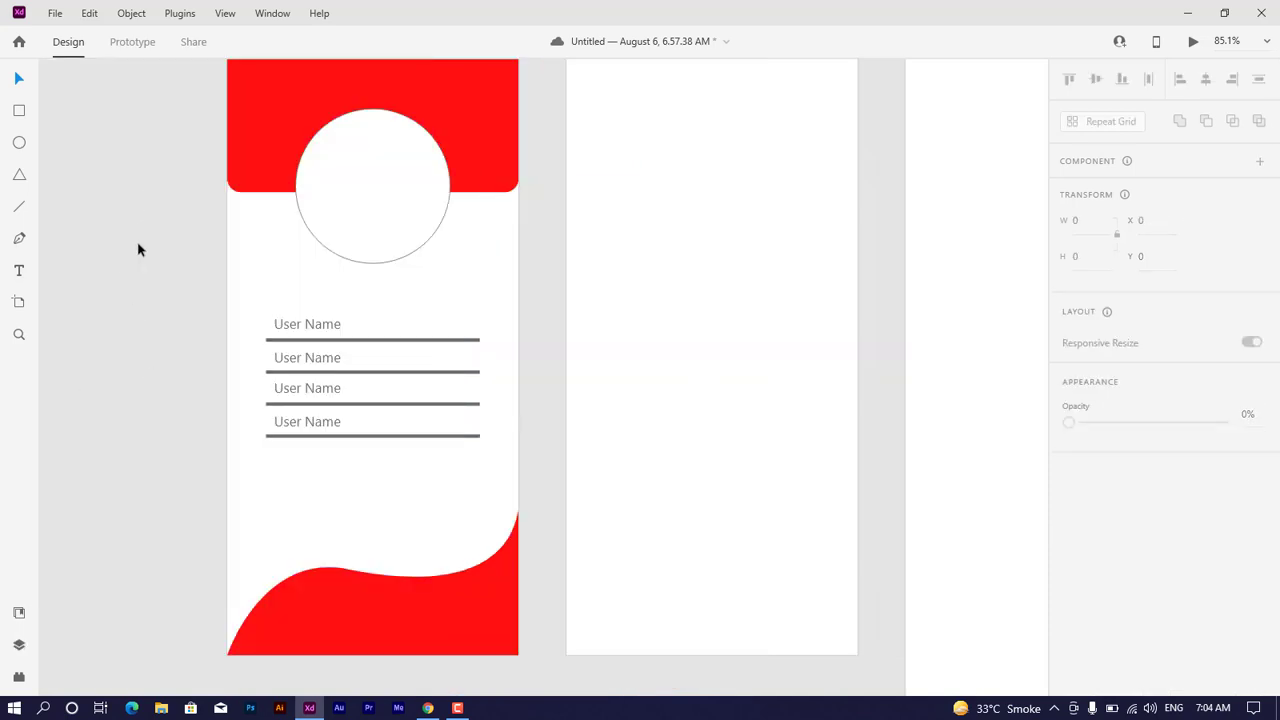
left_click(19, 645)
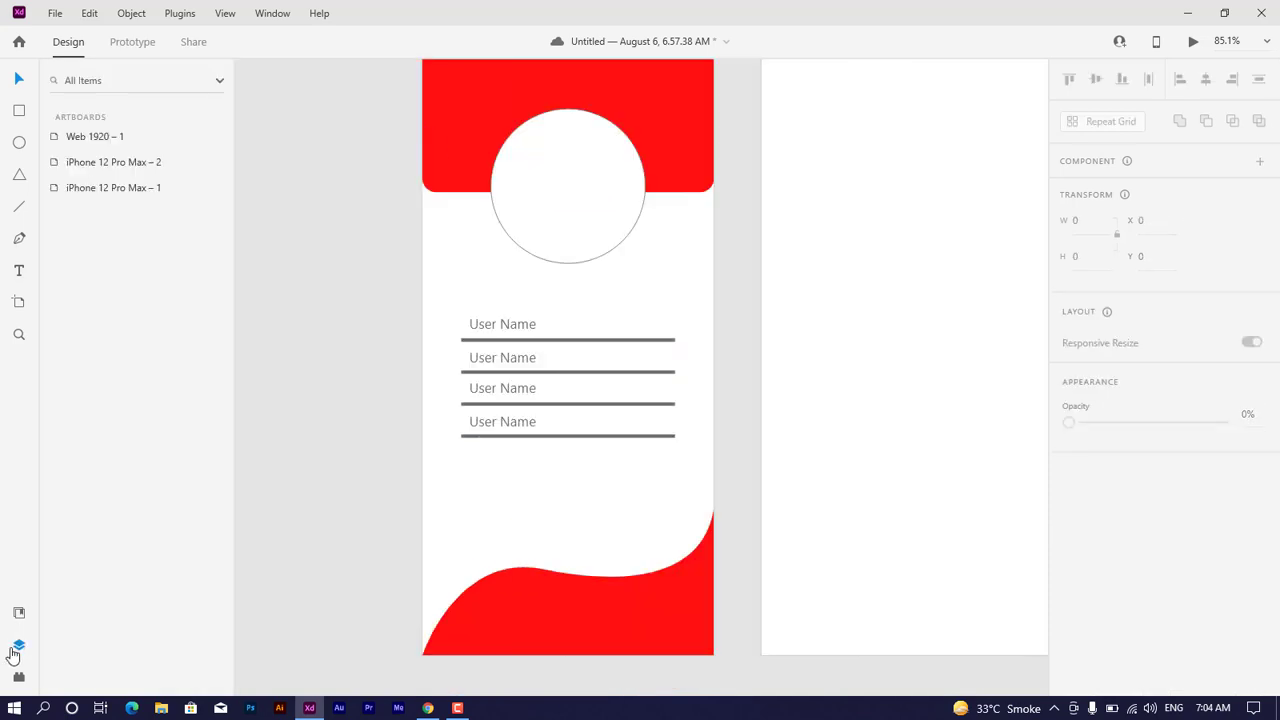
left_click(110, 163)
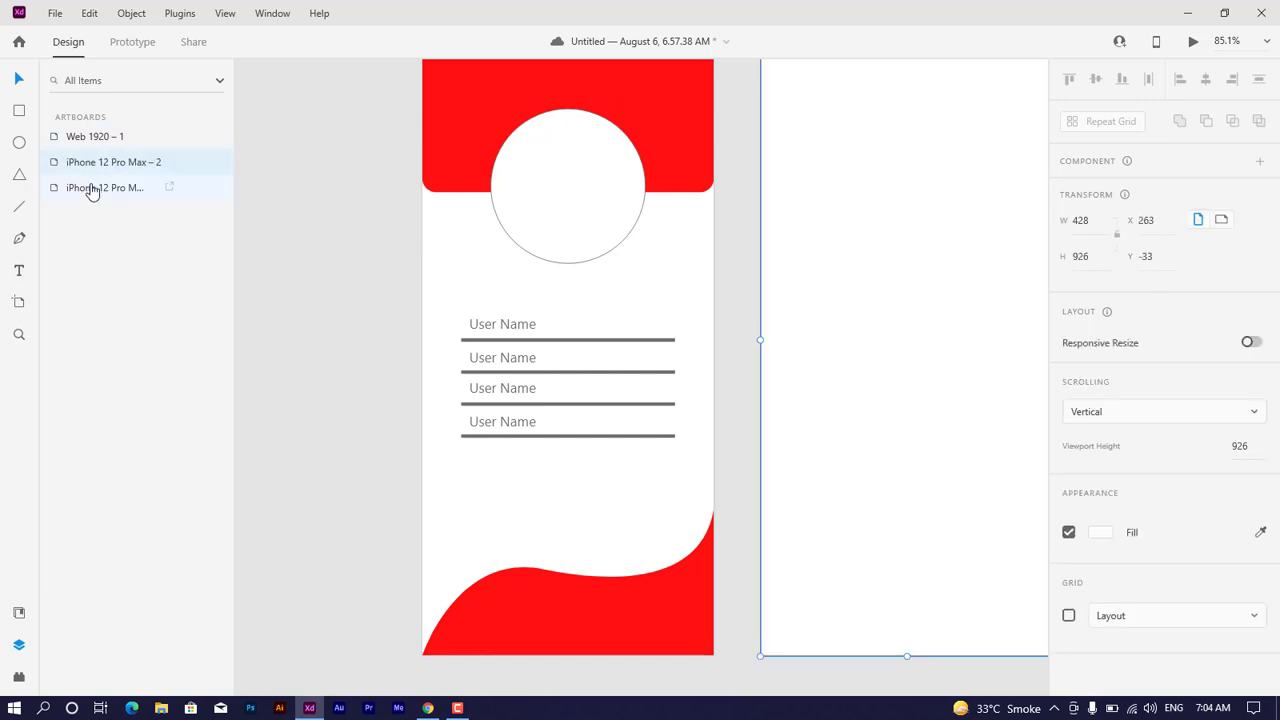
double_click(91, 188)
scroll(521, 210, "up", 6)
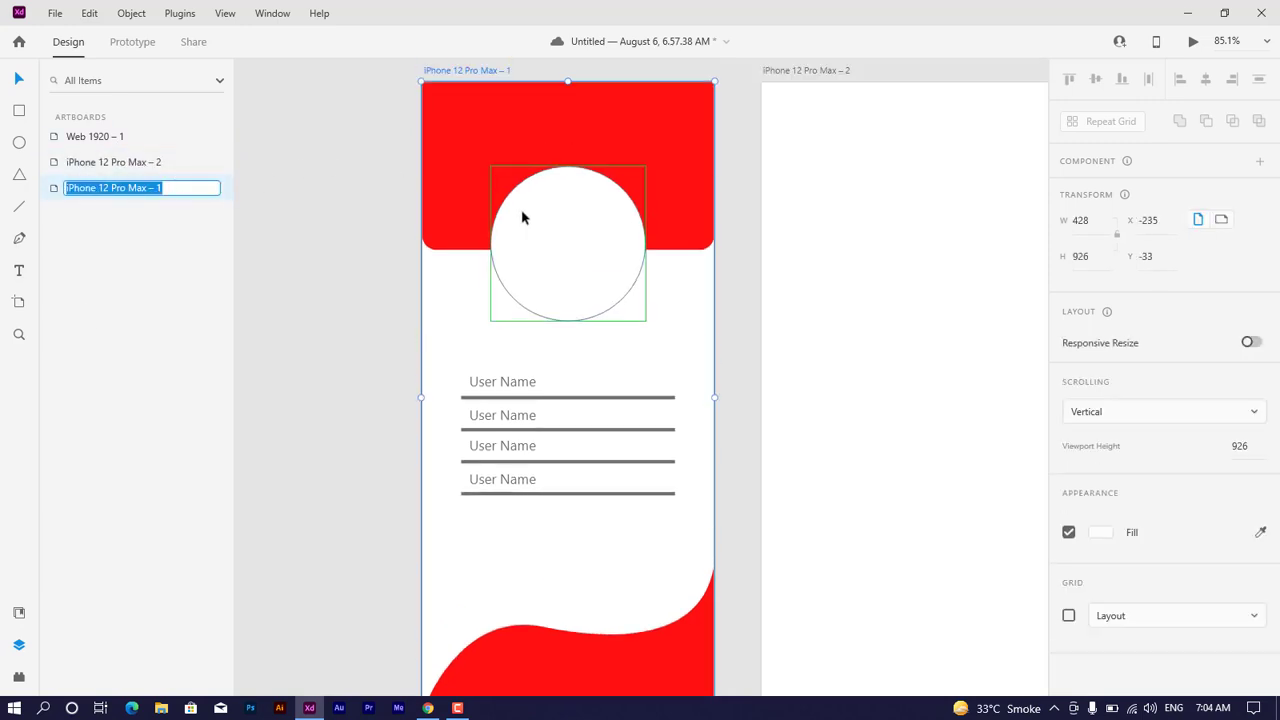
Step: Select the header rectangle, the lines, the circle component and a "User Name" text in turn to match layers to objects
left_click(430, 199)
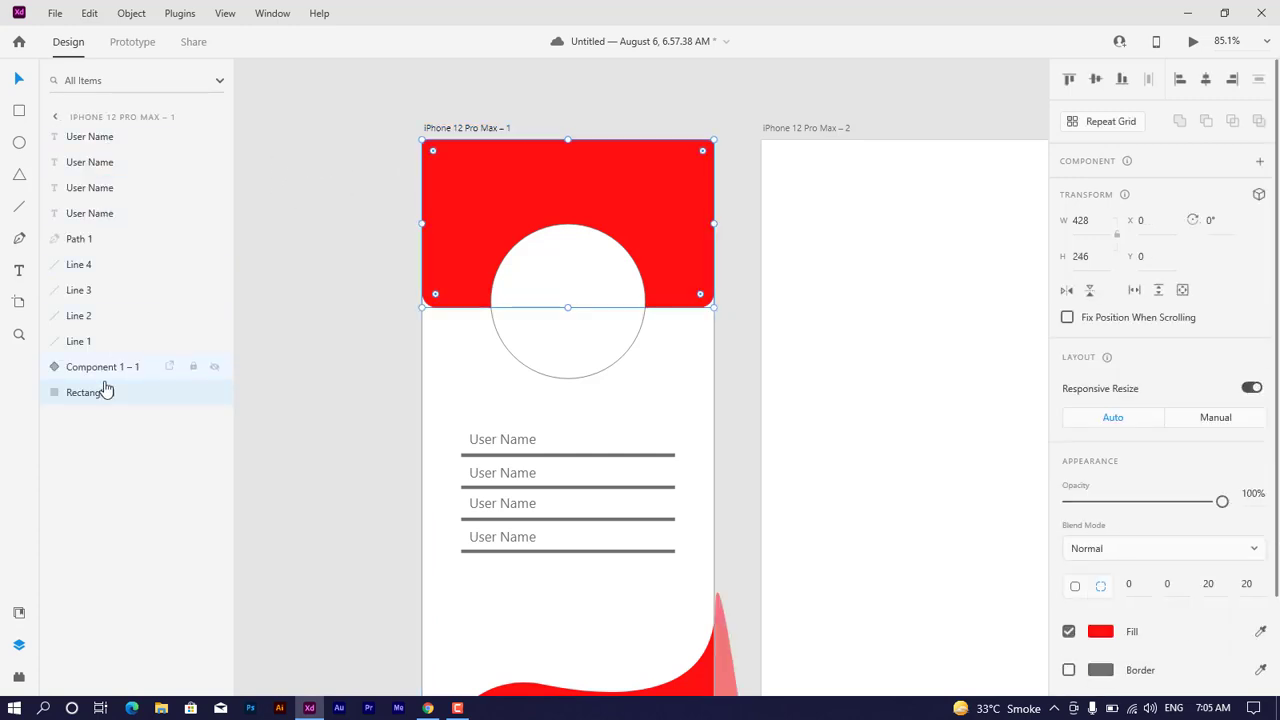
left_click(110, 276)
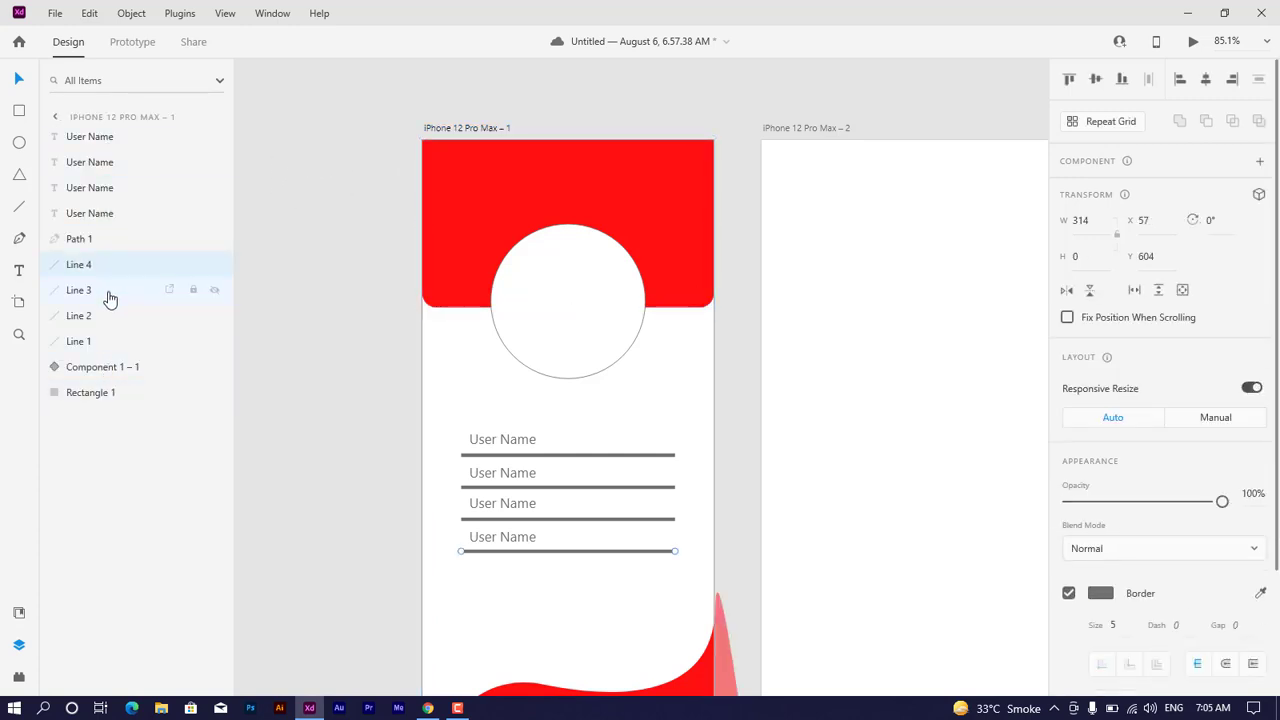
left_click(111, 339)
left_click(111, 320)
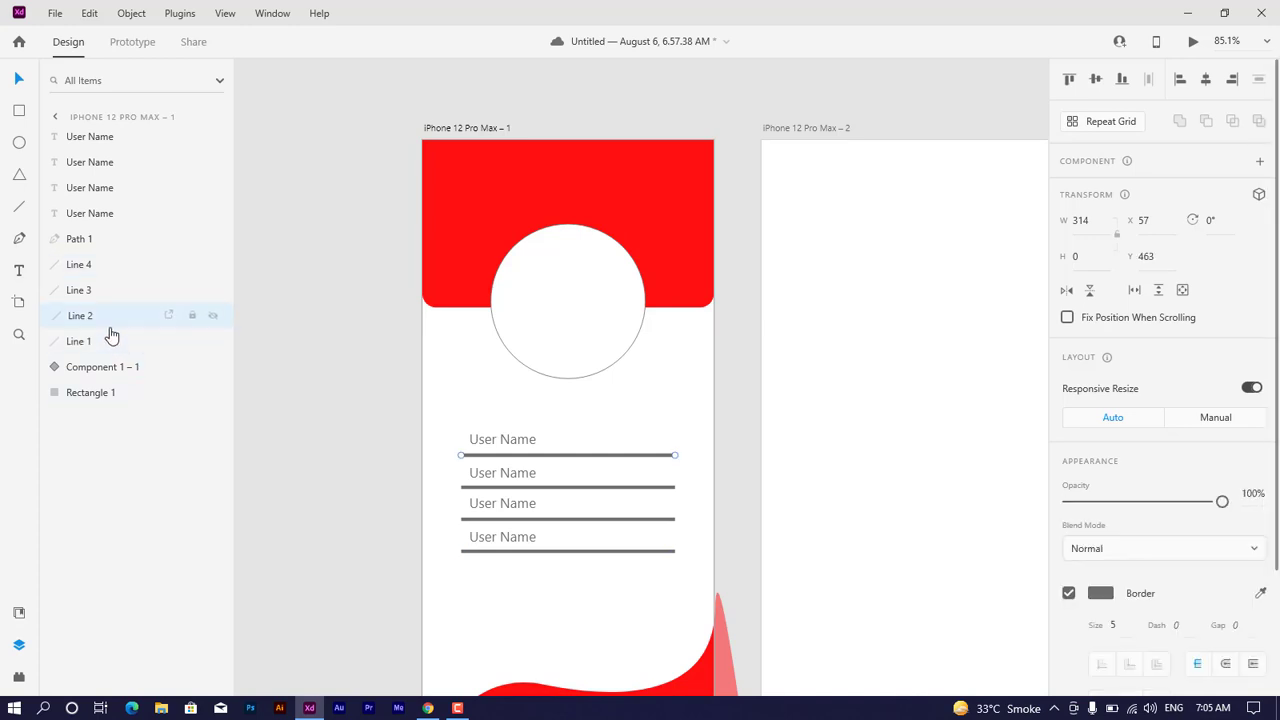
left_click(111, 367)
left_click(115, 187)
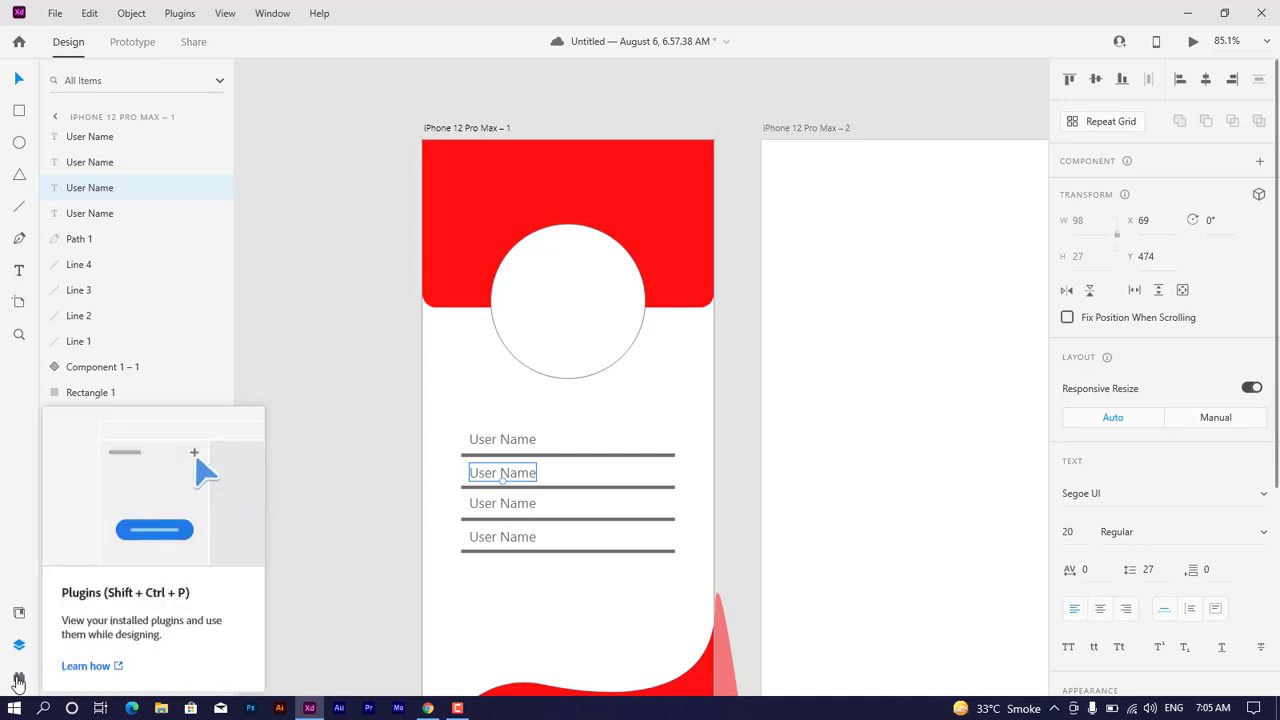
Step: View the installed plugins and choose to discover more plugins
left_click(18, 680)
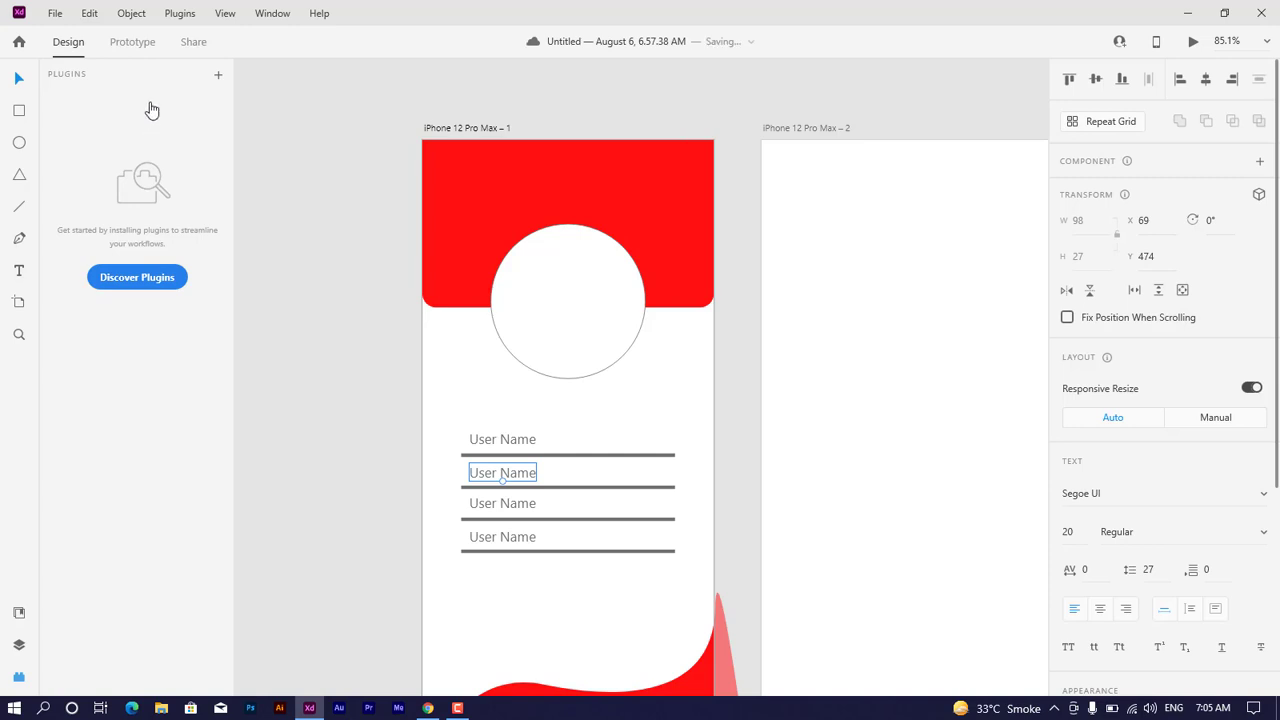
left_click(175, 288)
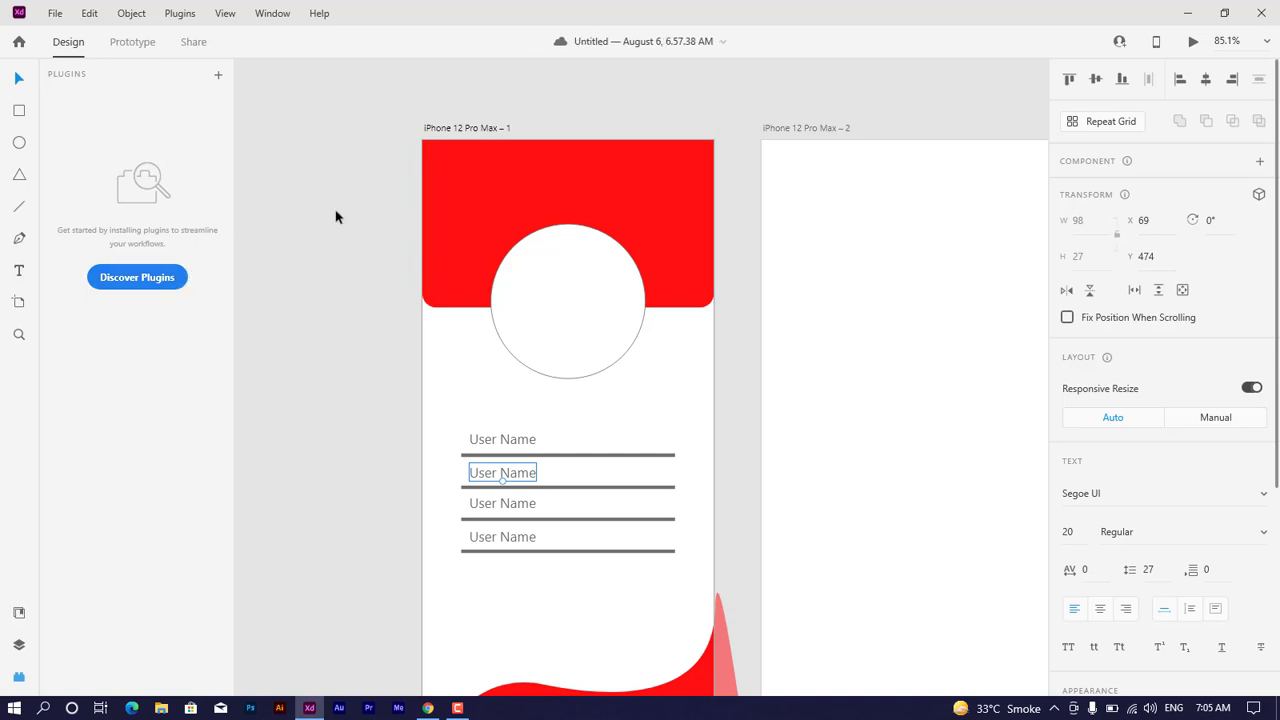
Step: Duplicate the circle component sideways at the same height, placing one copy at the first artboard's edge and two on the second iPhone artboard
left_click(570, 293)
left_click_drag(576, 293, 987, 292)
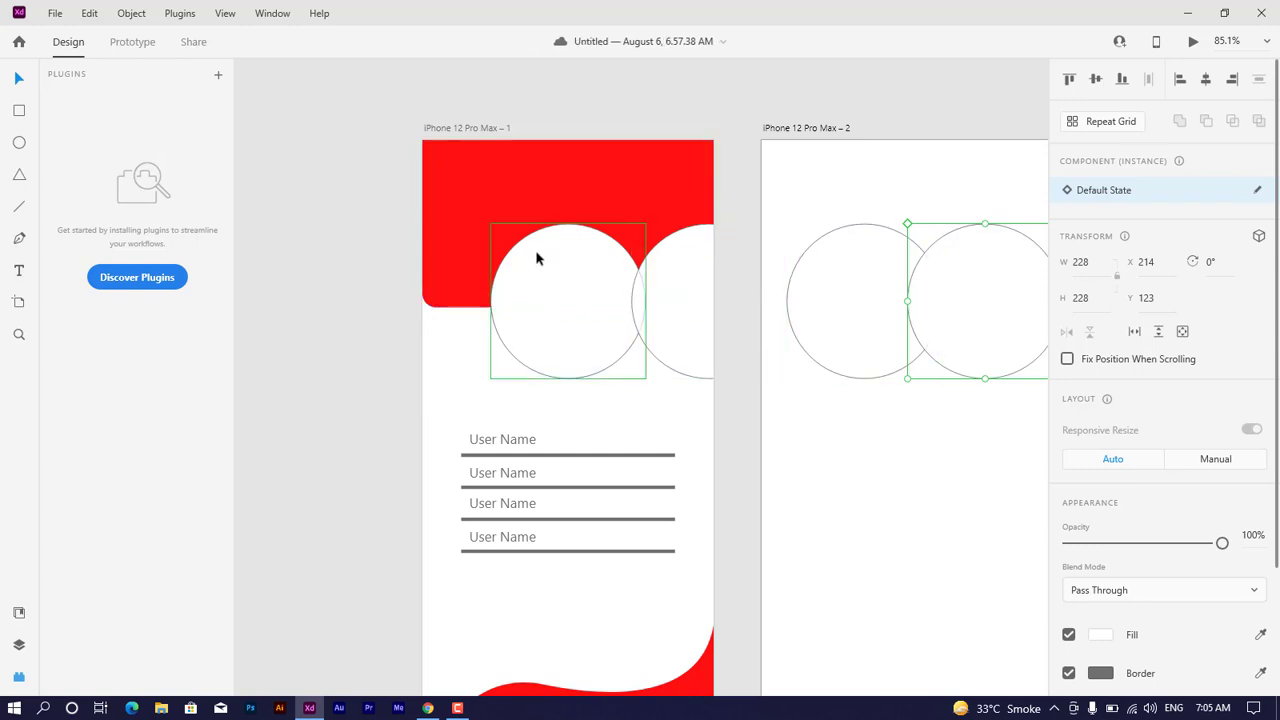
scroll(604, 292, "down", 3)
scroll(604, 292, "down", 1)
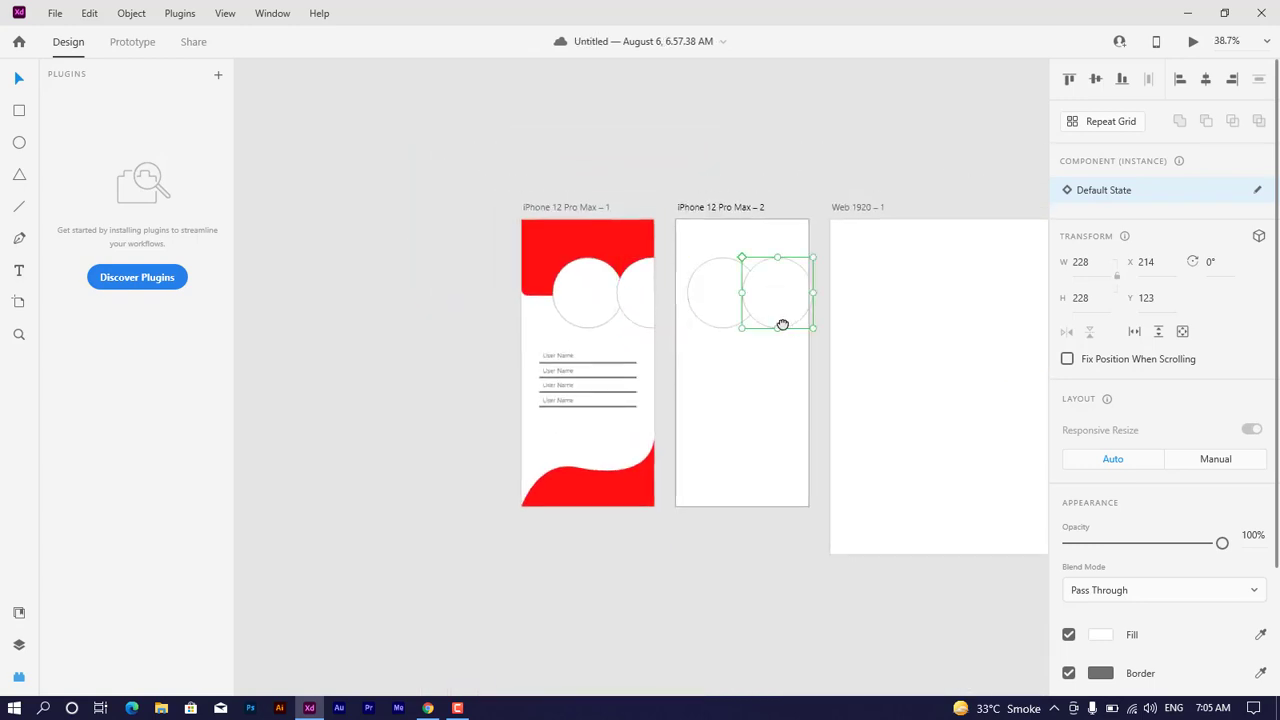
left_click_drag(780, 323, 608, 331)
left_click_drag(739, 316, 665, 320)
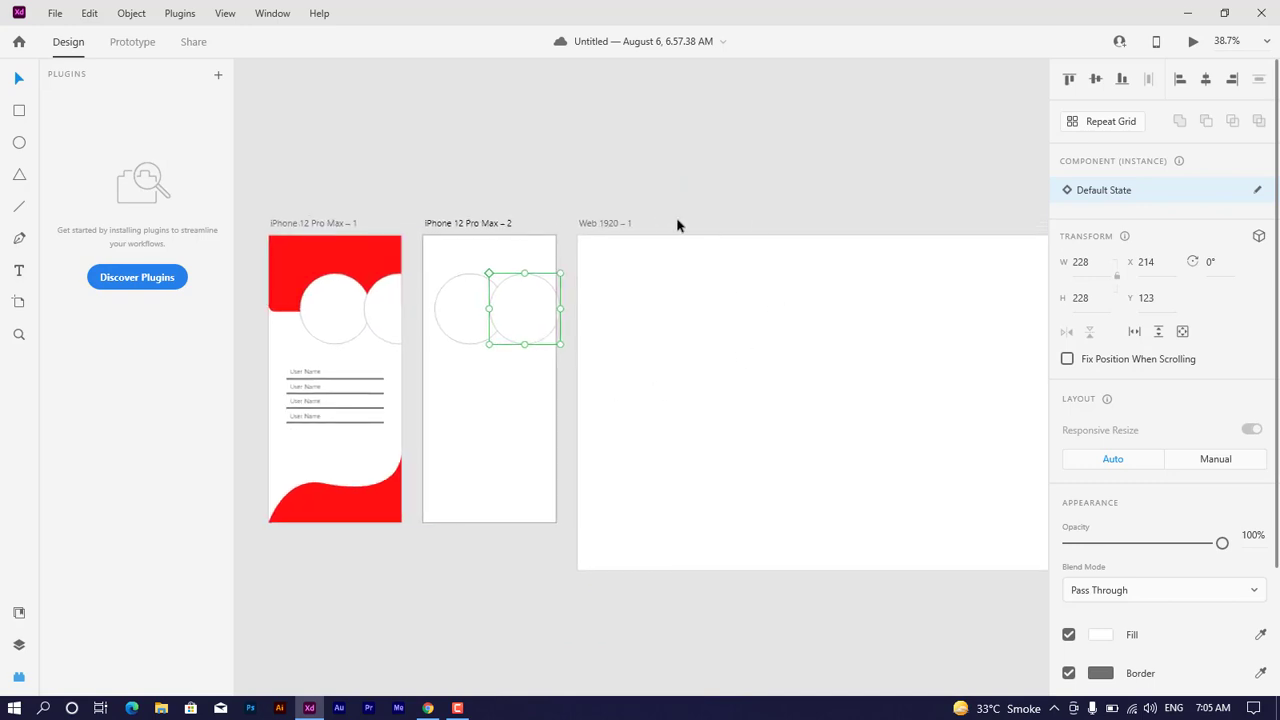